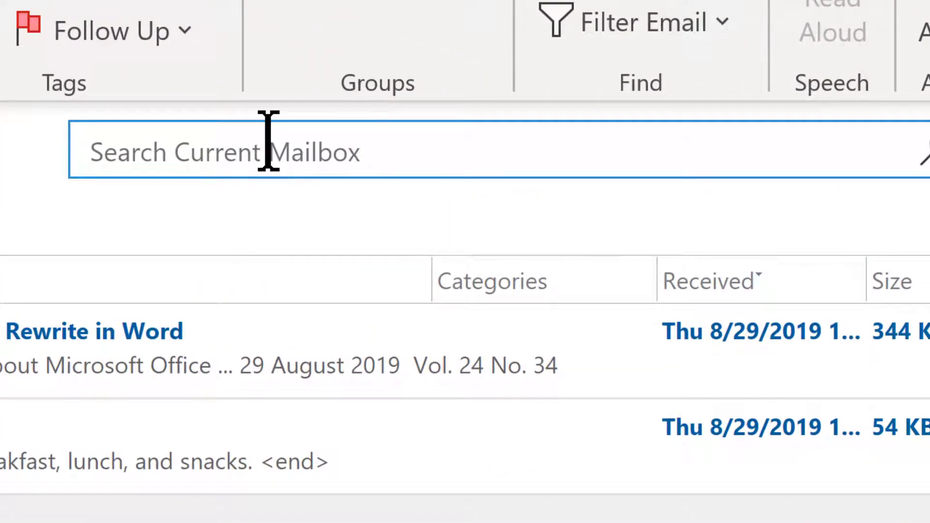
Step: Search the mailbox for 'dallas', narrow the results to messages with attachments, then exit the search
click(267, 141)
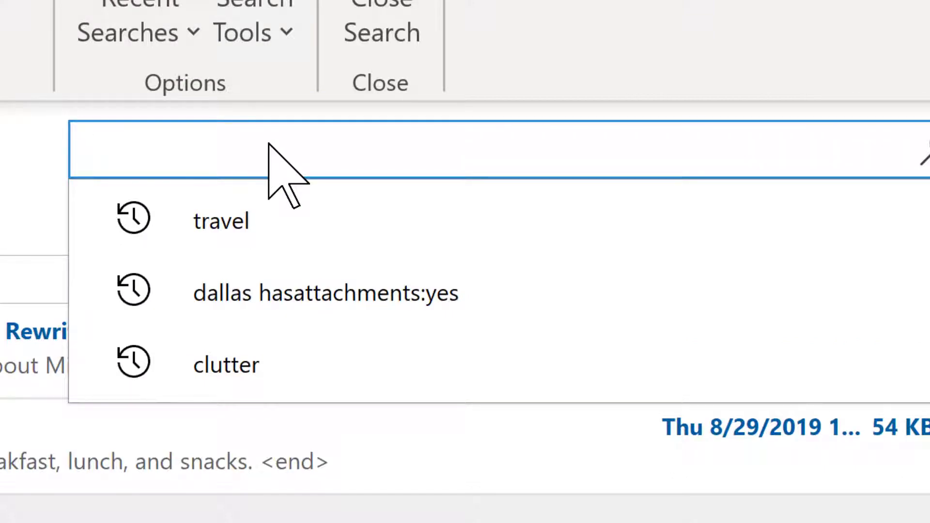
text(dalla)
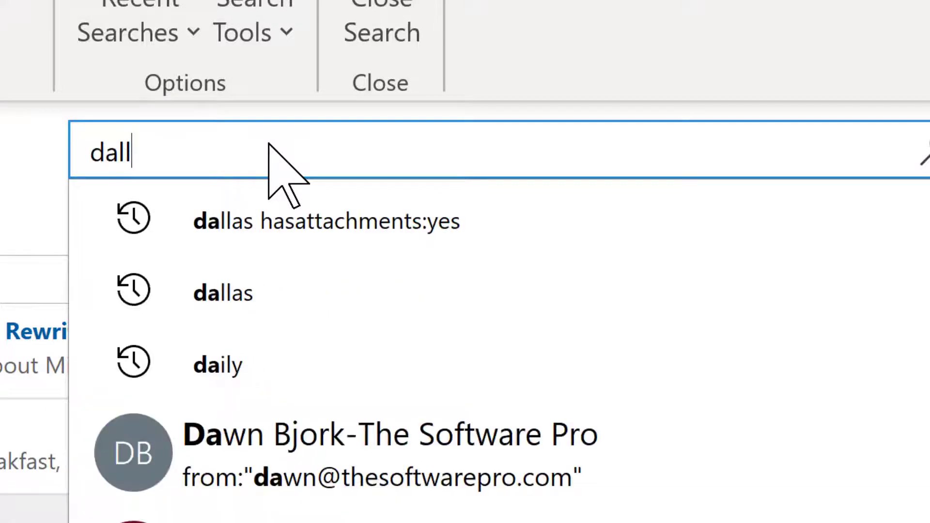
text(s)
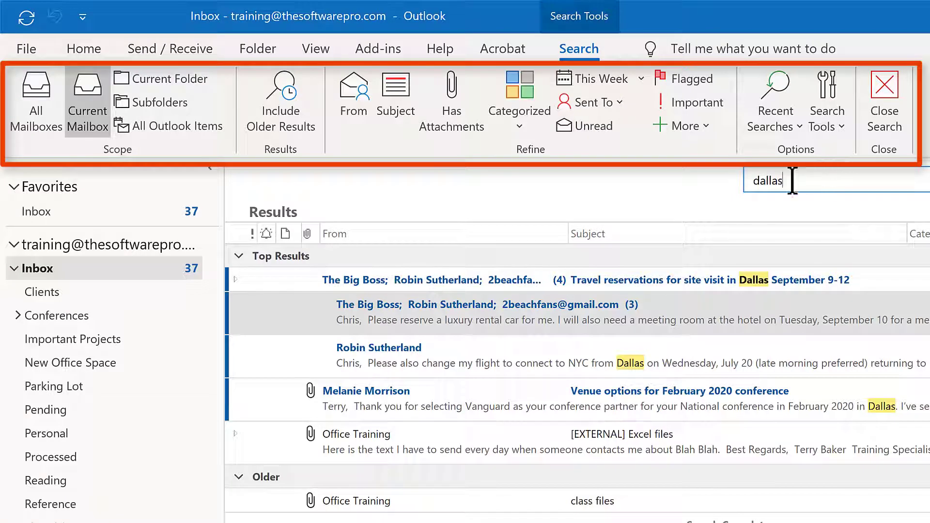
click(466, 106)
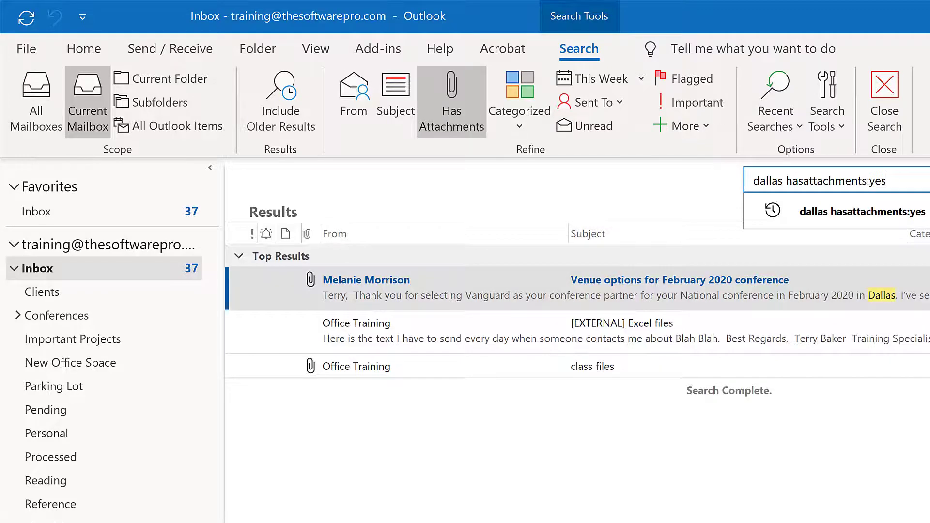
key(Escape)
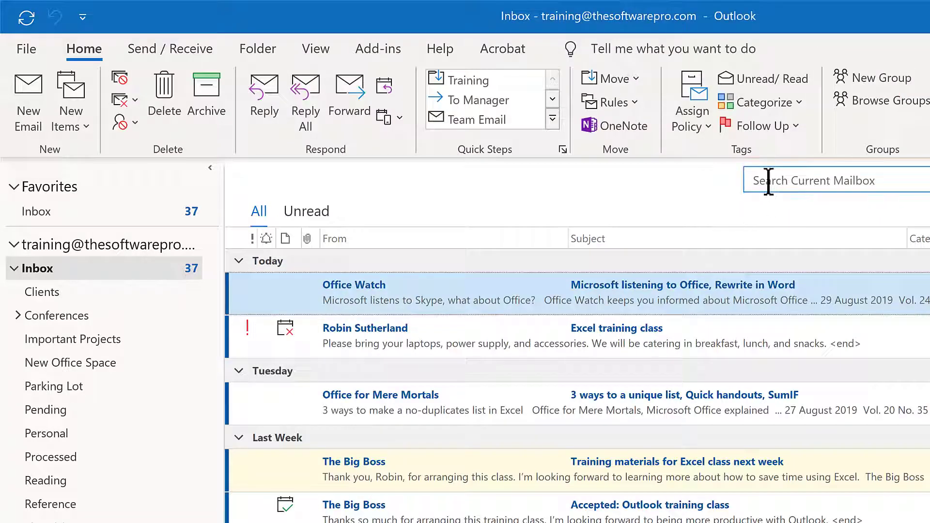
Step: Search for messages from sender robin that have attachments, and view the date-range filter options
click(769, 181)
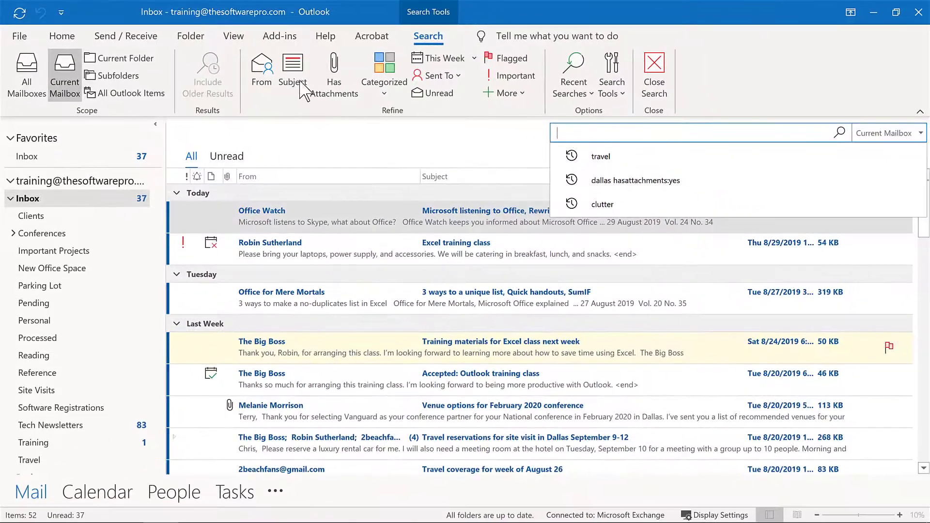
click(266, 81)
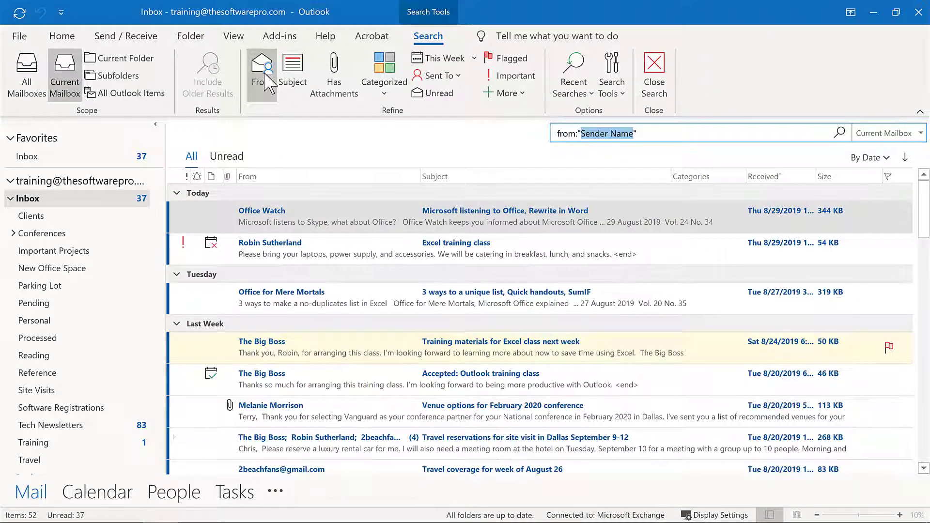
text(rob)
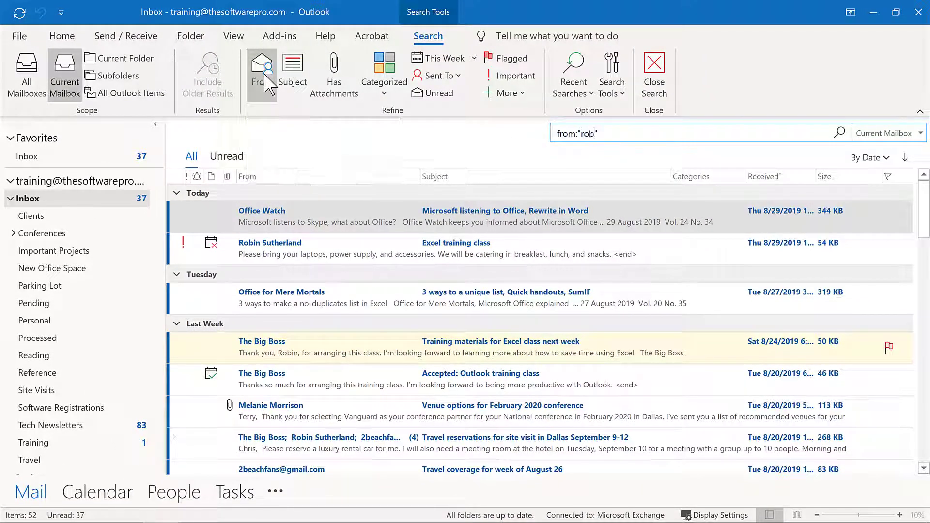
text(in)
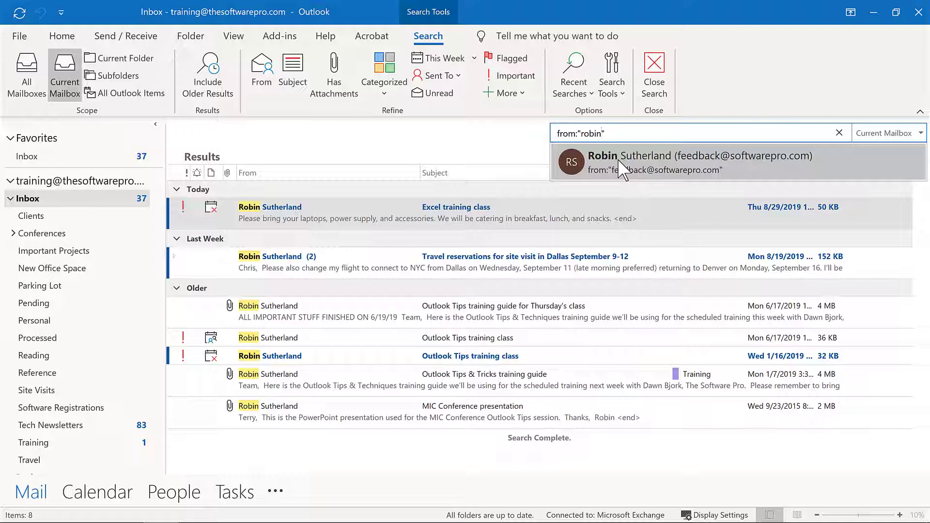
click(622, 168)
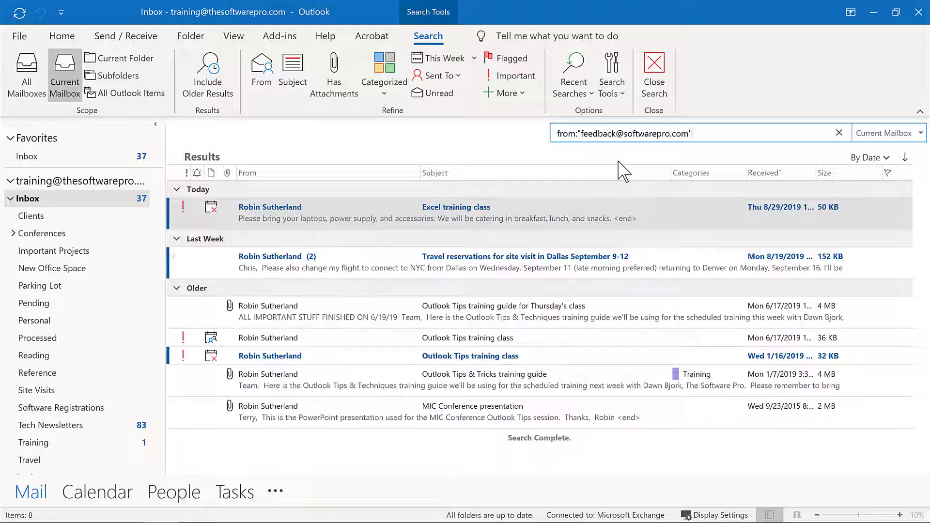
click(328, 70)
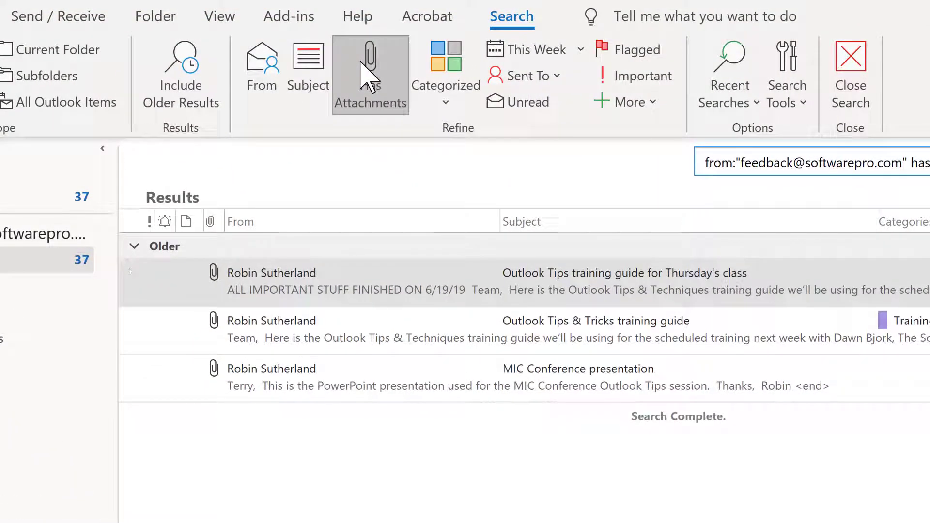
click(581, 49)
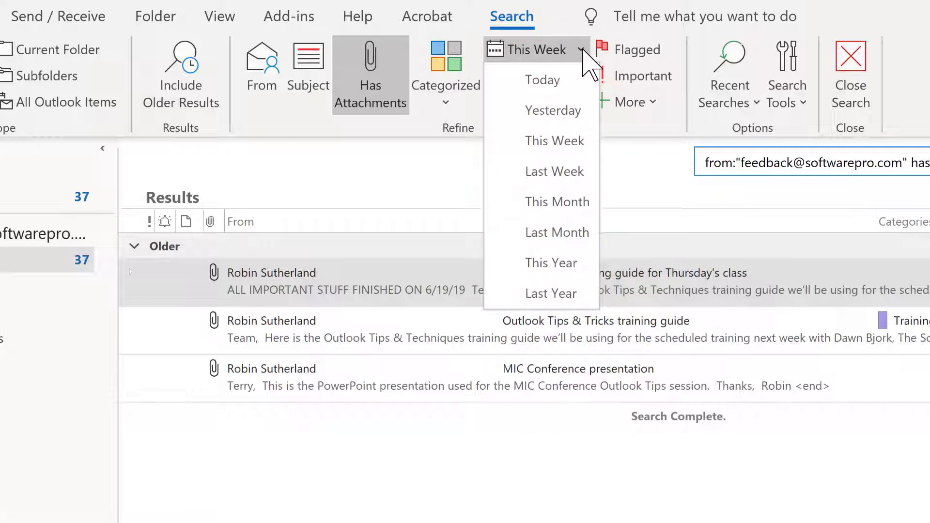
Step: Clear the mailbox search, switch to the Calendar with Ctrl+2, and start a calendar search
click(850, 58)
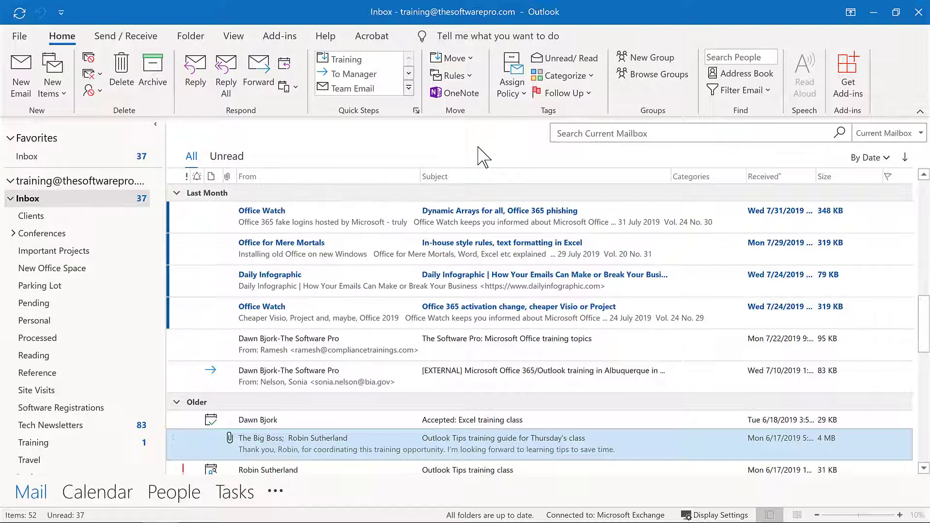
key(ctrl+2)
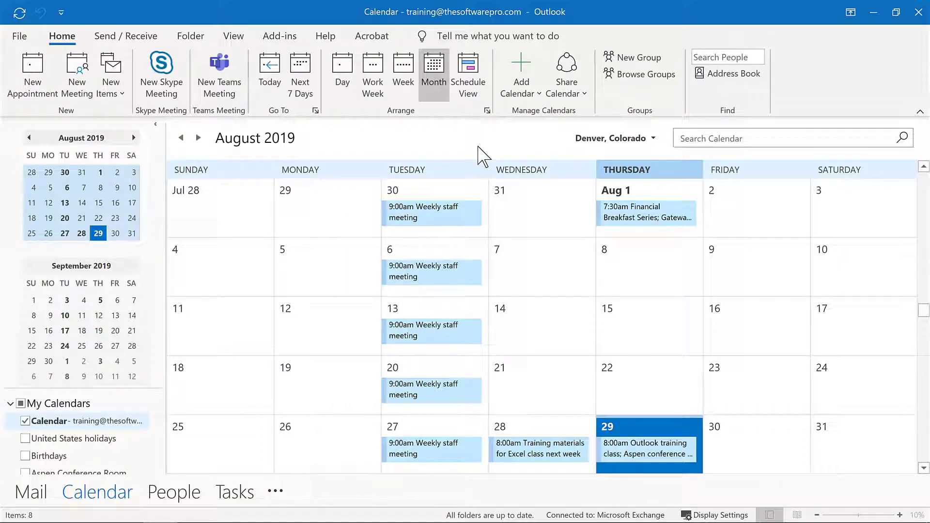
click(685, 137)
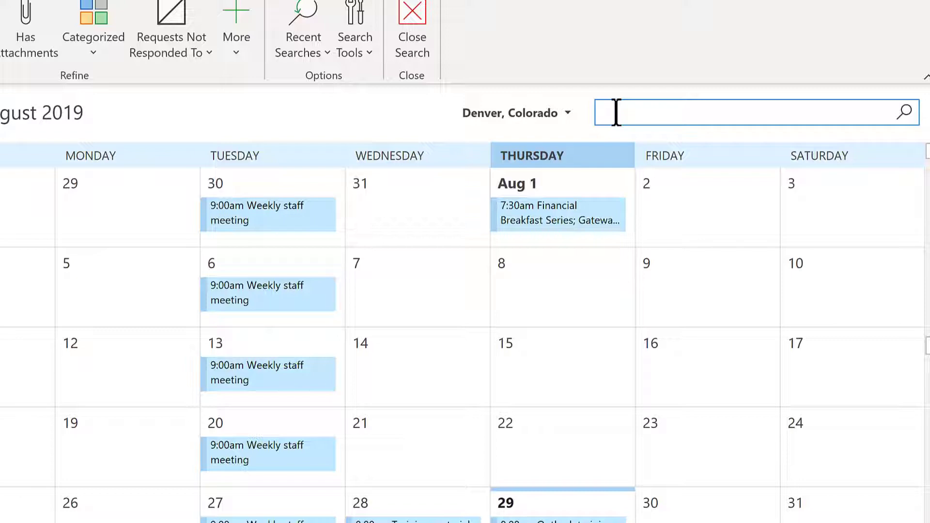
Step: Search the calendar for 'training' to get 13 matches like Outlook Training Class
text(training)
key(Return)
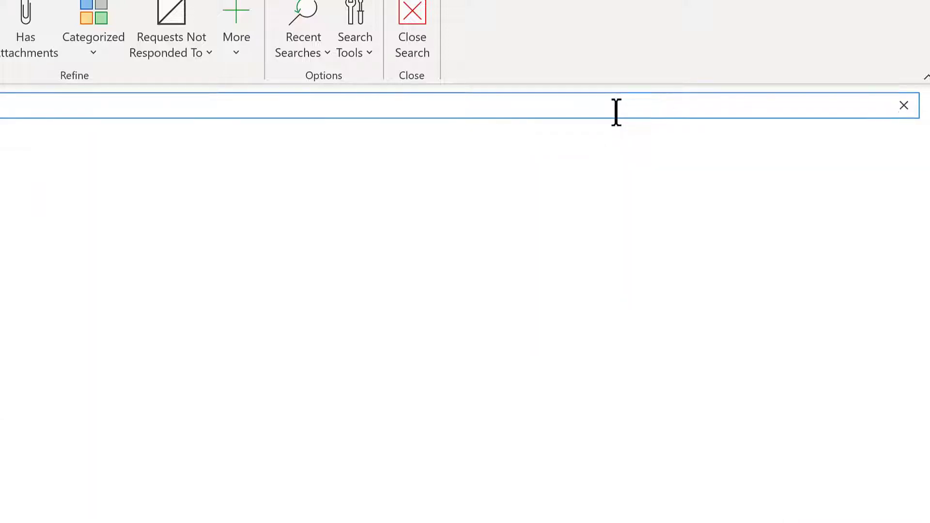
click(618, 109)
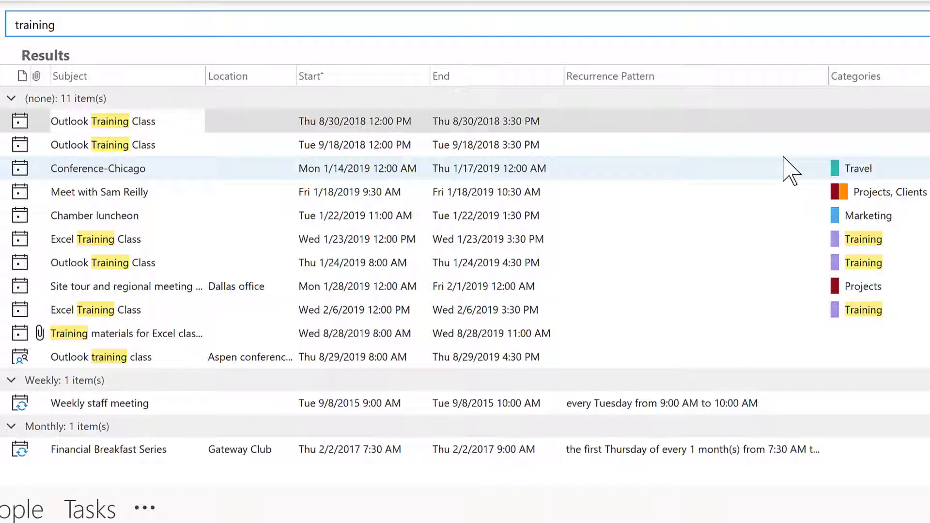
Step: Return to Mail, start a mailbox search, and show the More properties and Recent Searches lists
key(ctrl+1)
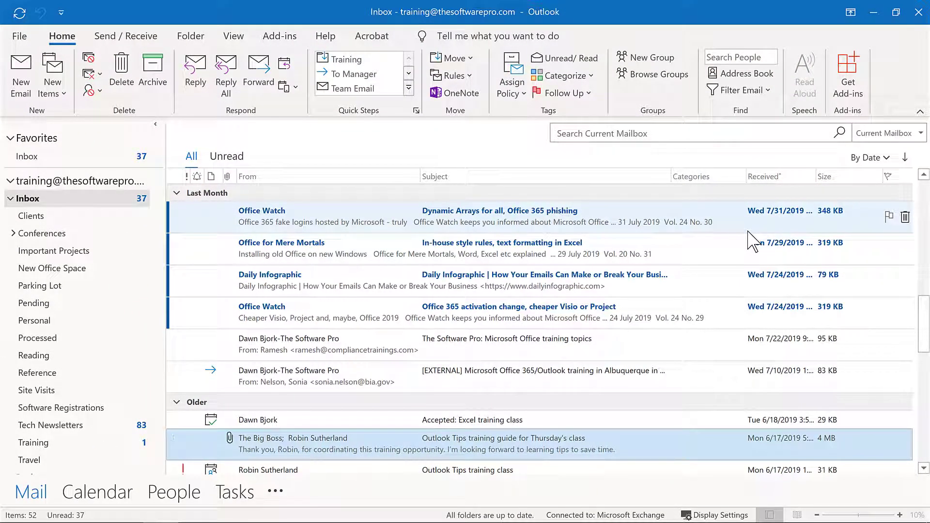
click(582, 132)
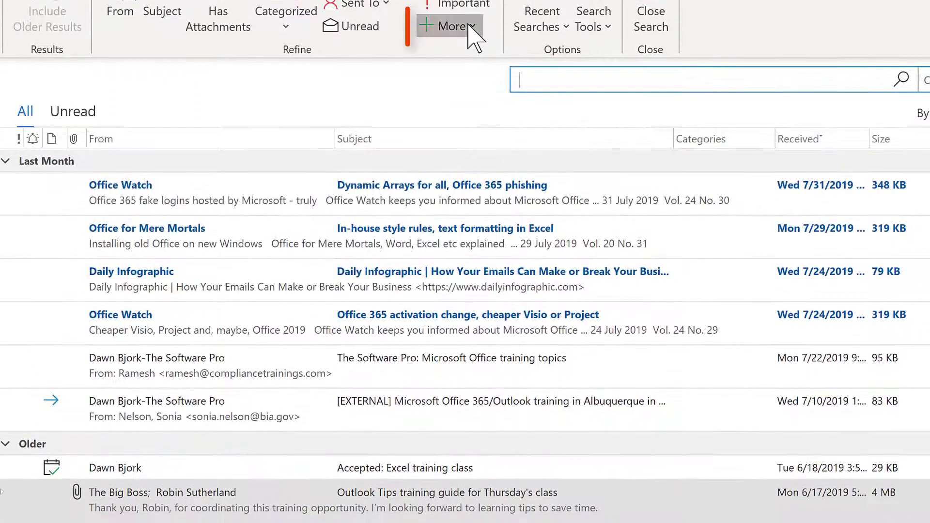
click(468, 27)
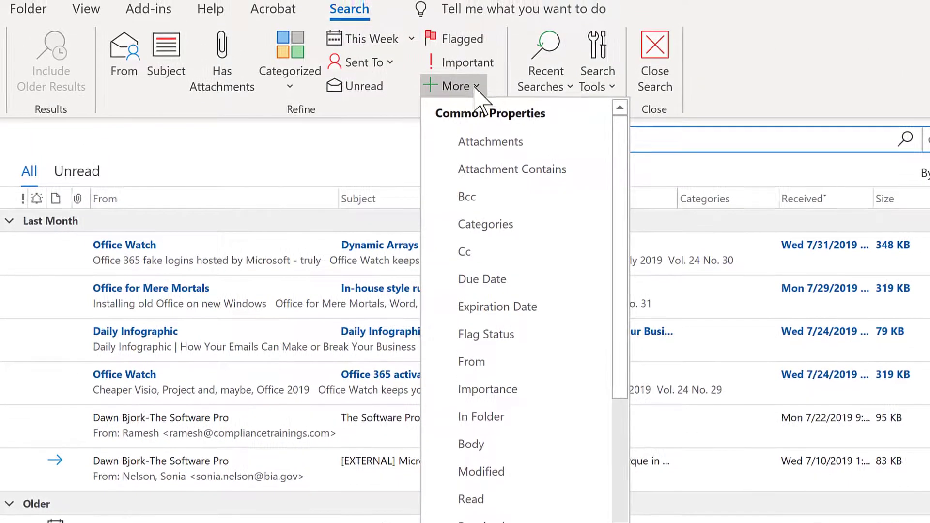
click(547, 30)
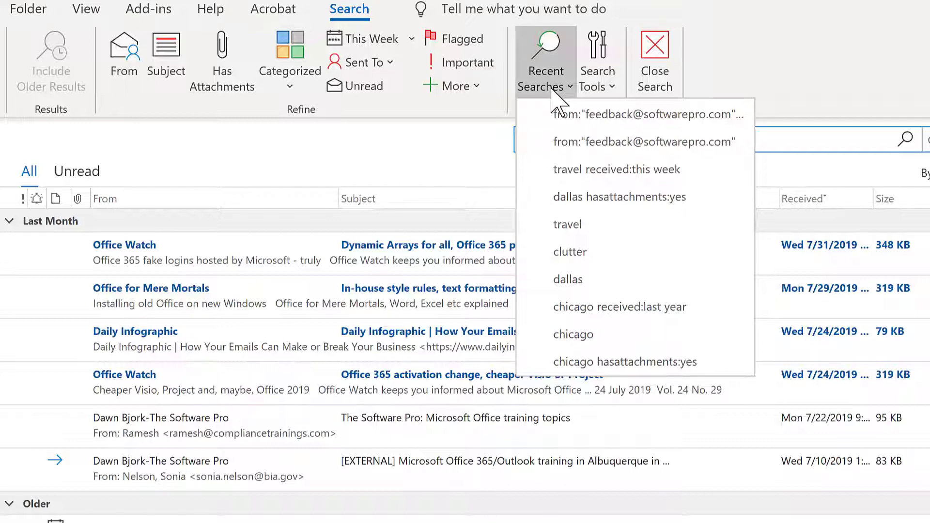
Step: Check which mailboxes Search Tools' Locations to Search includes, then dismiss the menu
click(608, 92)
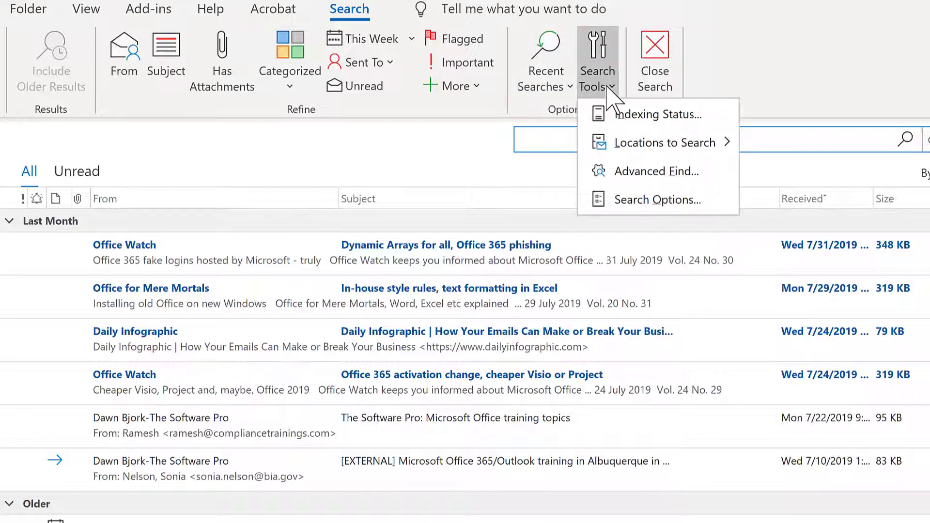
mouse_move(625, 149)
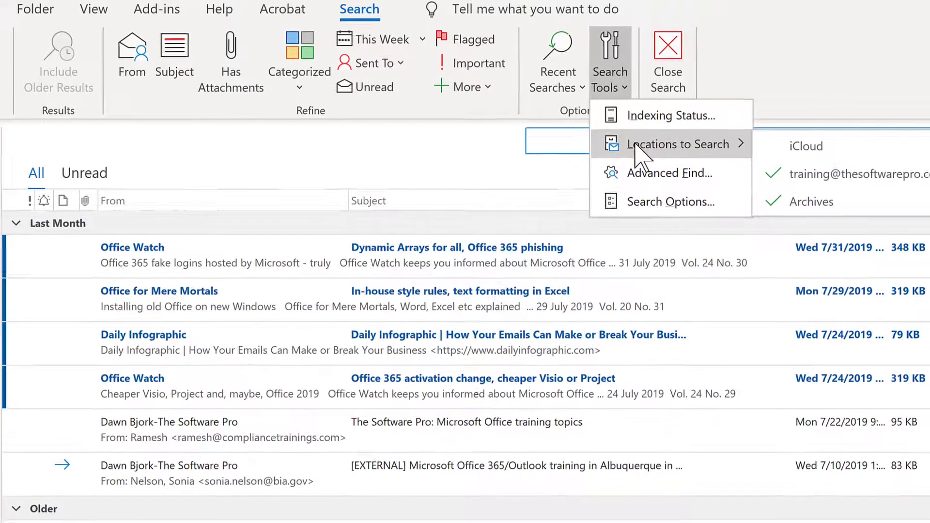
key(Escape)
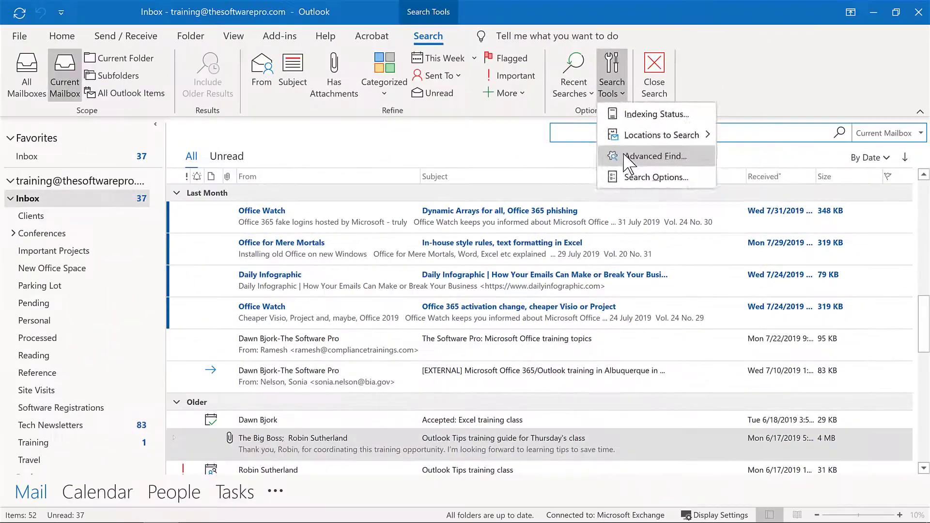
Step: Open Advanced Find from Search Tools and show its More Choices filters
click(528, 189)
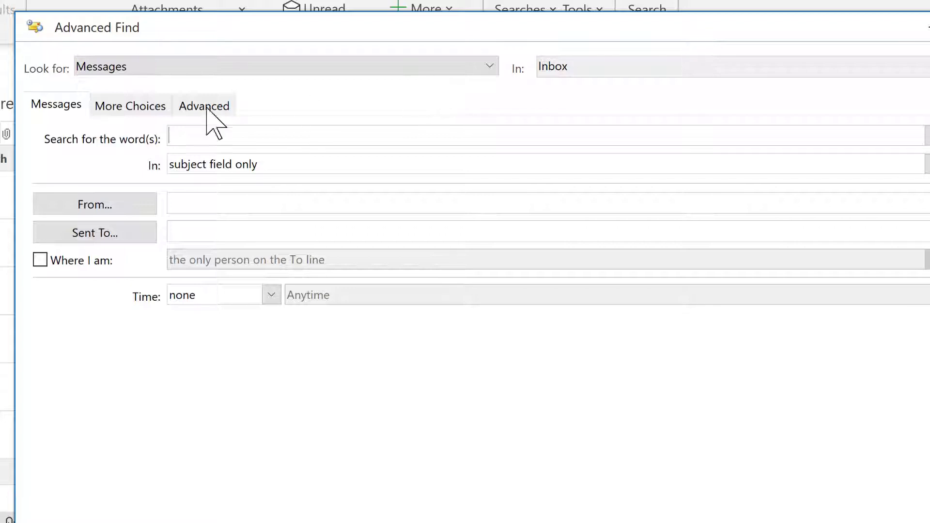
click(130, 118)
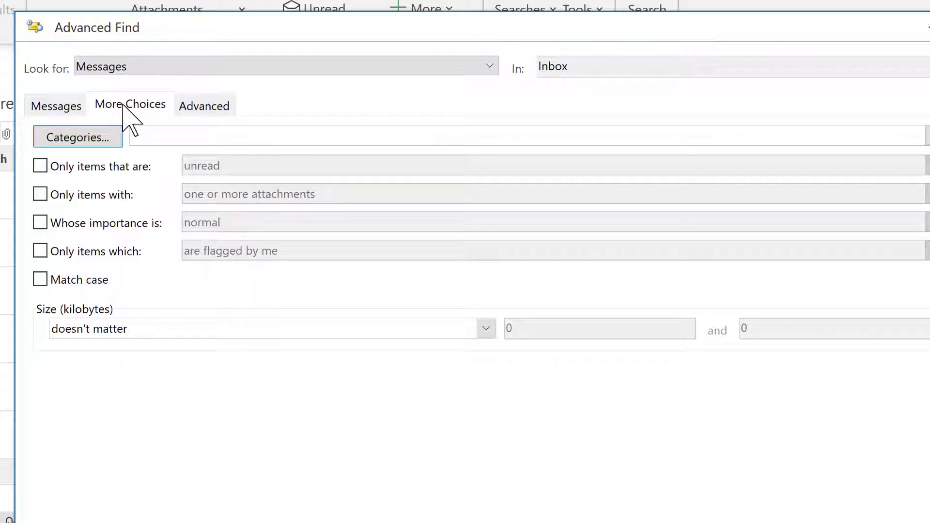
Step: Switch Advanced Find to its Advanced tab to view the Field/Condition/Value criteria builder
click(204, 107)
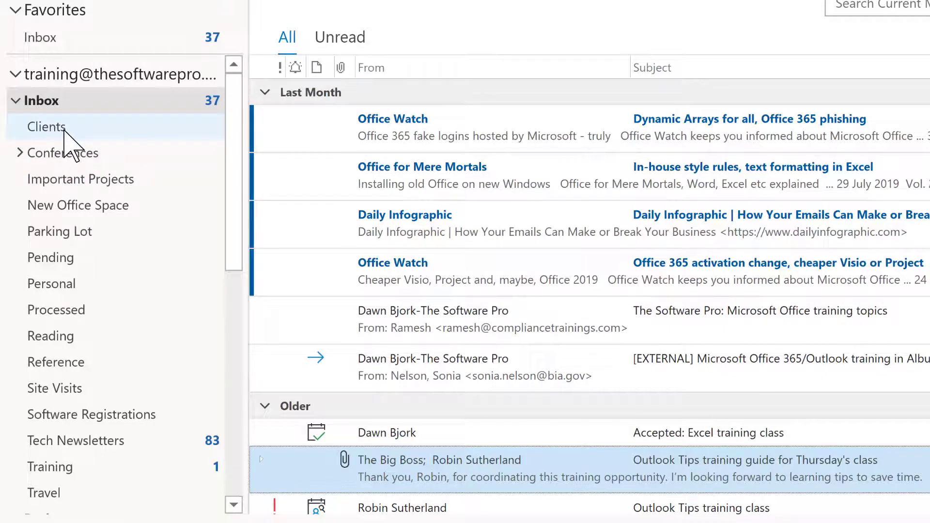
Step: Create a subfolder named 'Big Important Client' inside the Clients folder
right_click(64, 130)
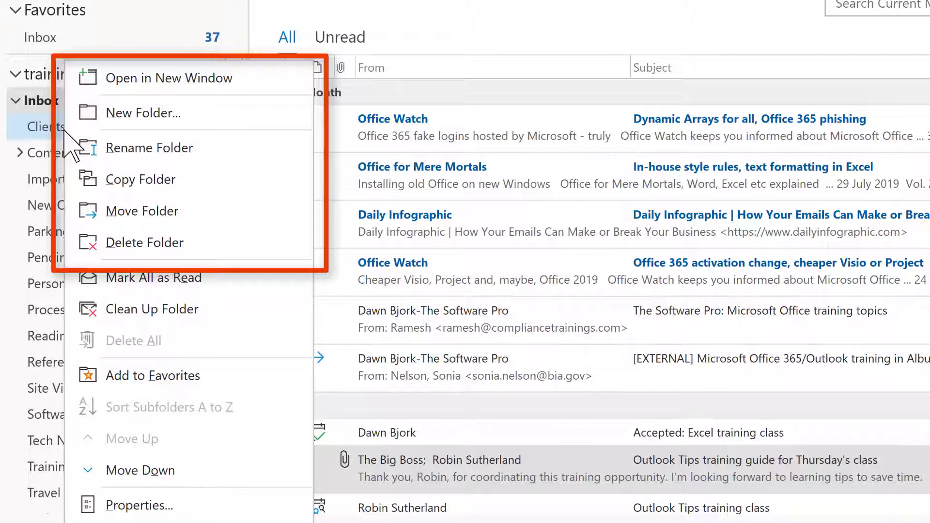
click(115, 114)
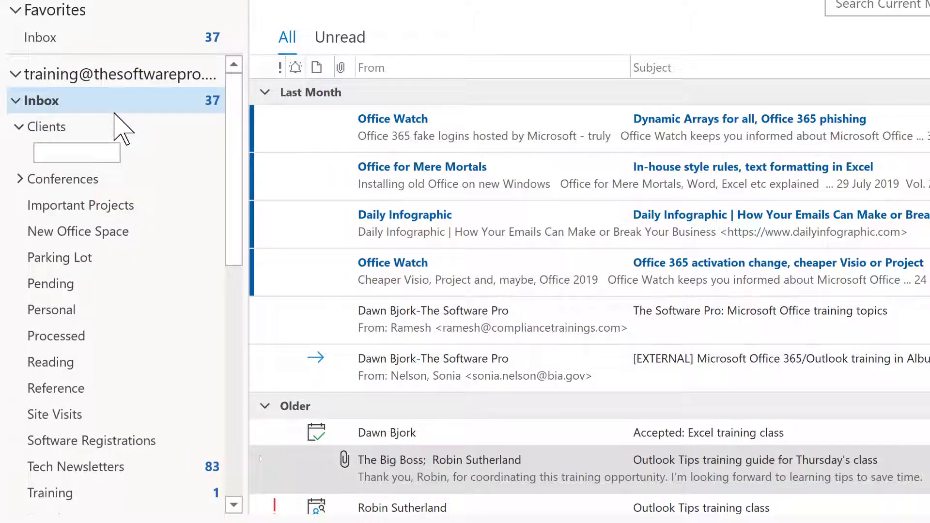
text(Big Important Client)
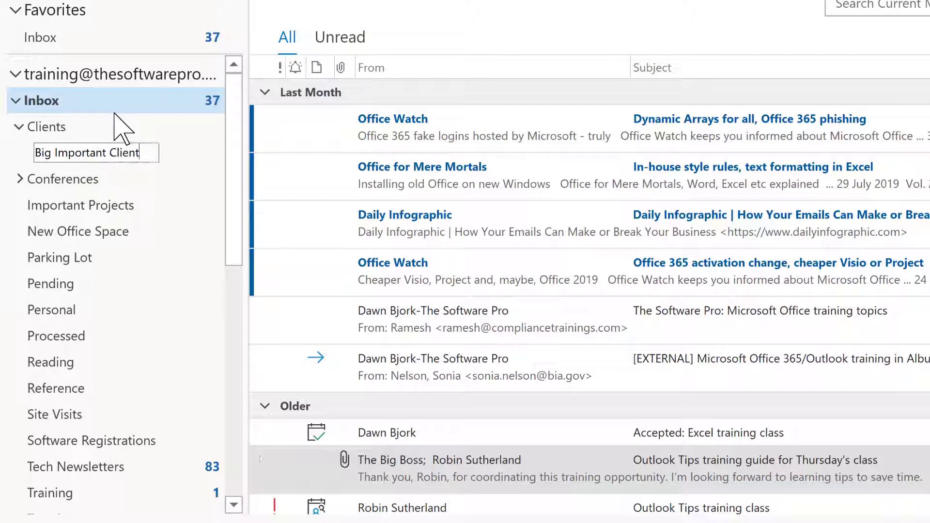
text(s)
key(BackSpace)
key(Return)
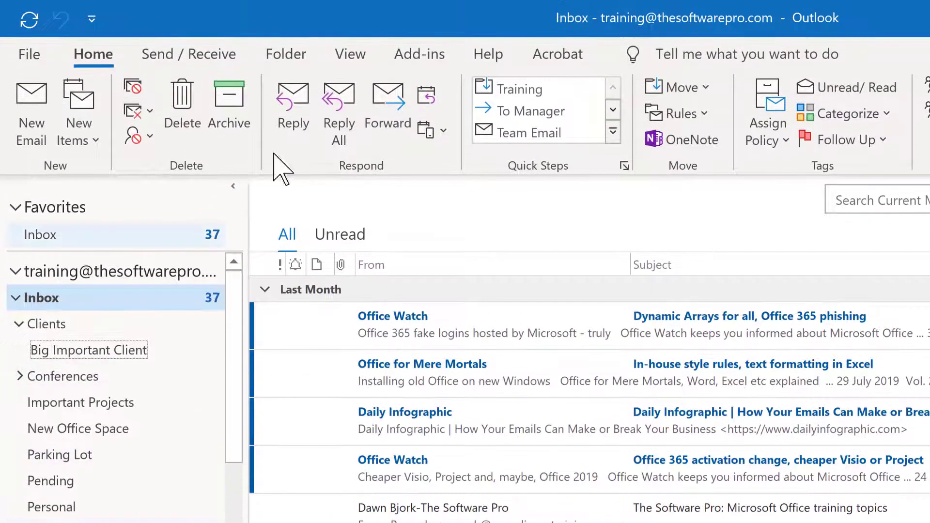
Step: Open the Create New Folder dialog from the Folder tab
click(296, 55)
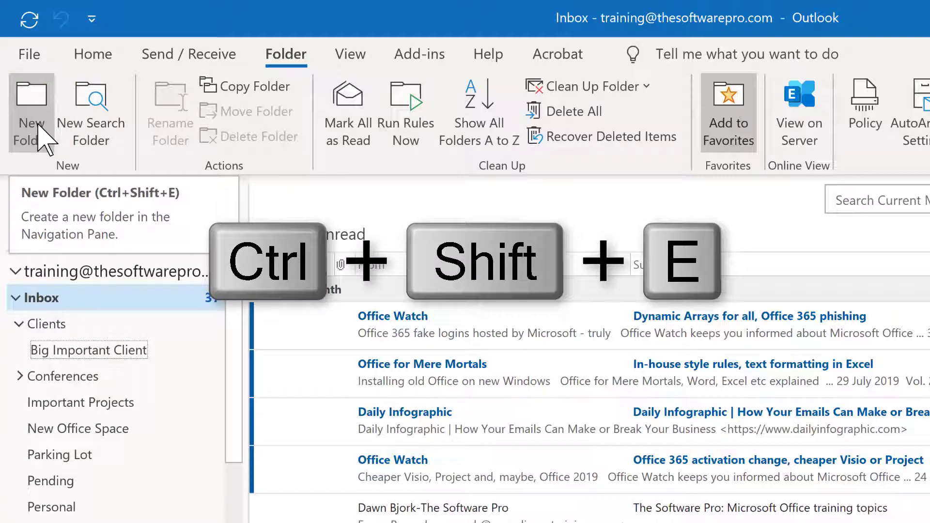
click(38, 125)
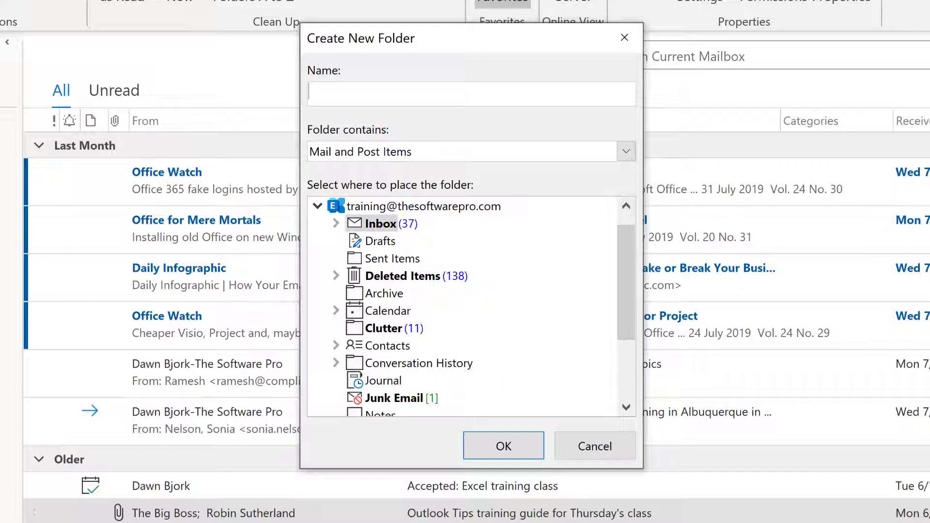
Step: Create a folder named 'NPA Conference' inside Inbox > Conferences
click(336, 224)
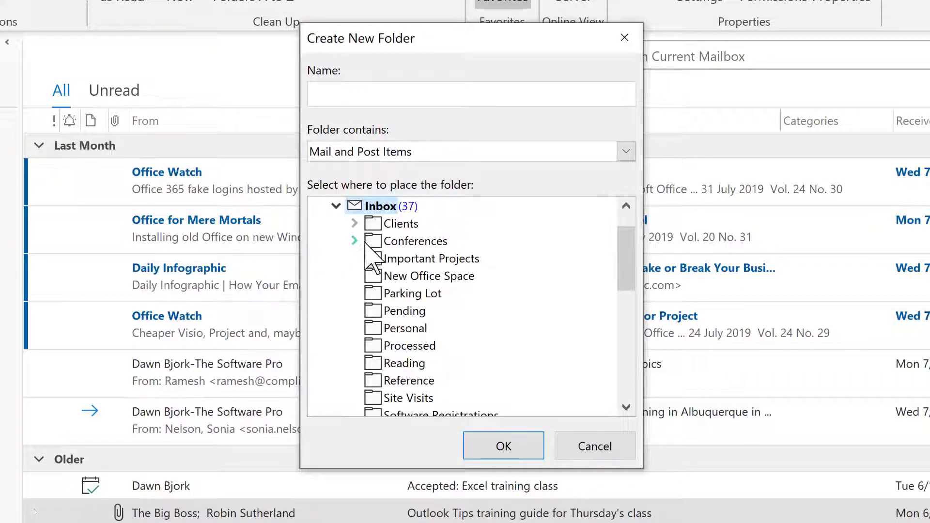
click(354, 241)
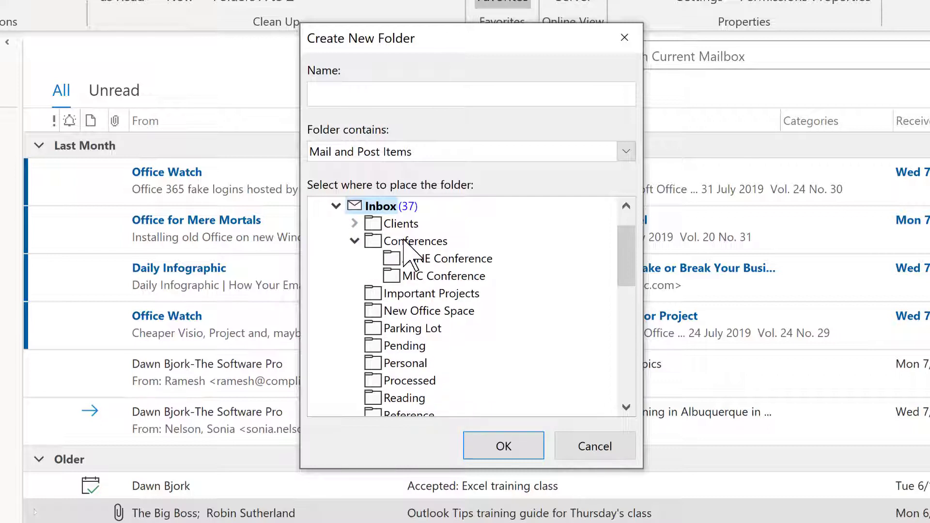
click(404, 241)
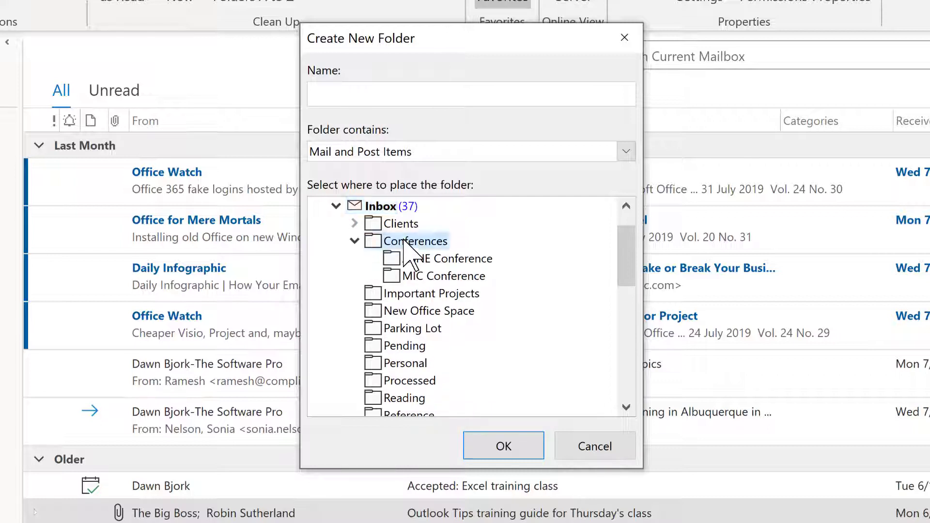
click(396, 94)
text(NPA Conference)
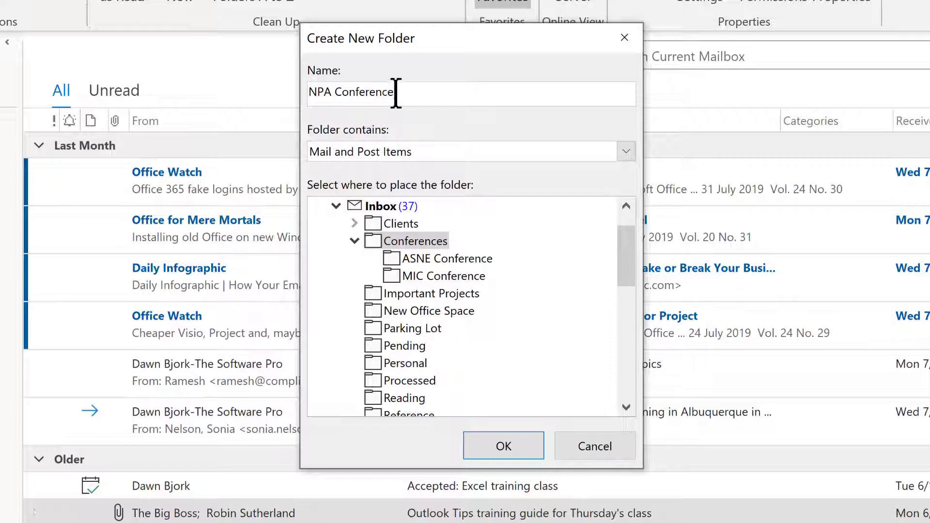
click(504, 446)
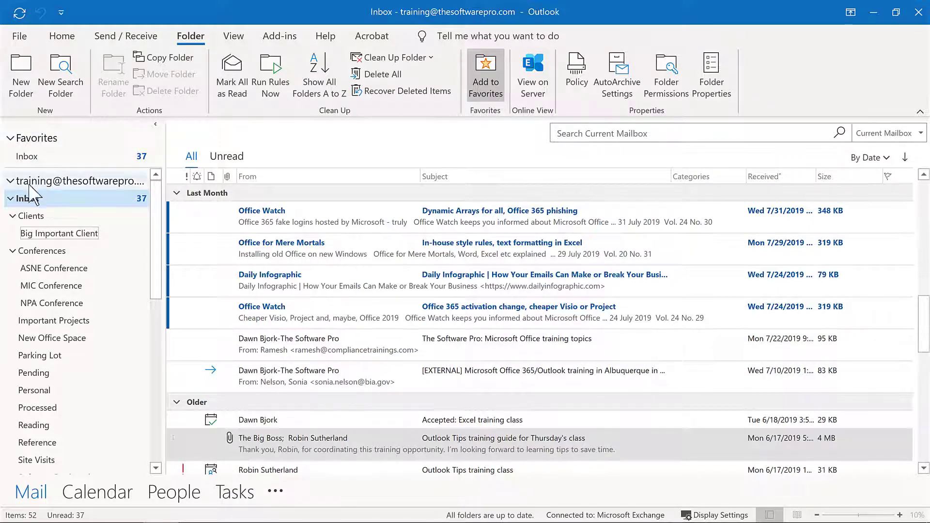
Step: Open the Big Important Client folder
click(37, 235)
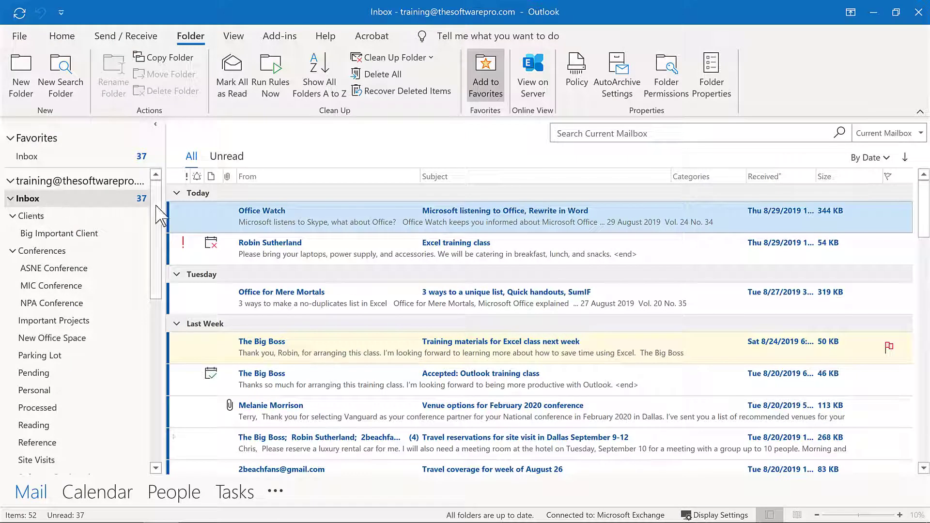
Step: File the Office Watch newsletter into Tech Newsletters, leaving 36 unread in the Inbox
drag(161, 215, 156, 293)
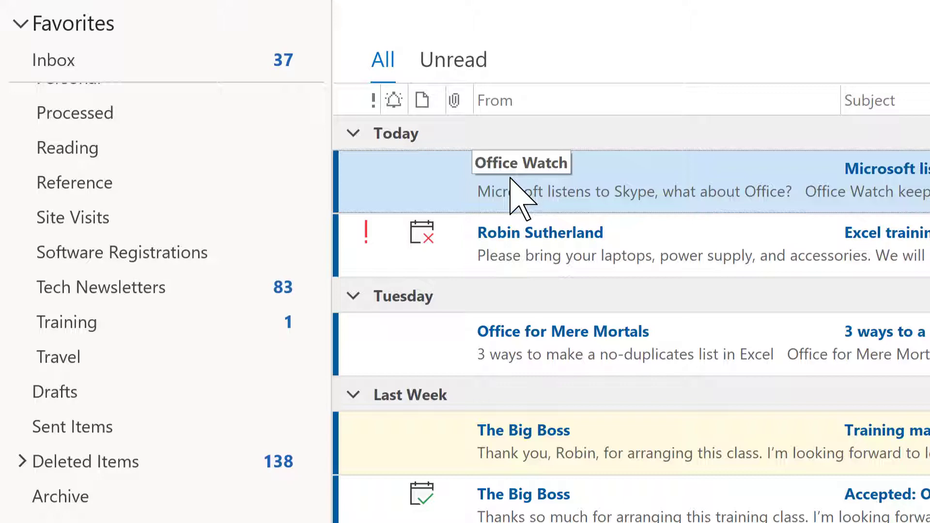
drag(510, 178, 199, 285)
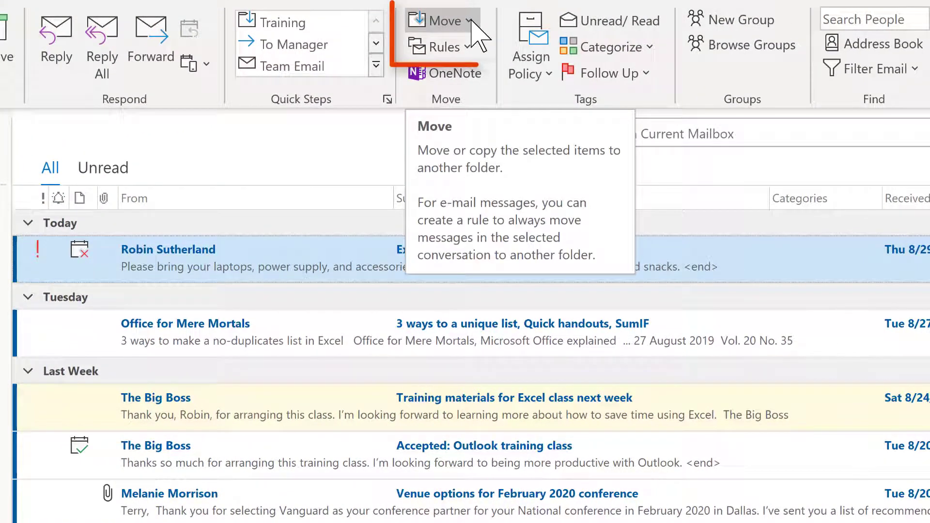
click(469, 21)
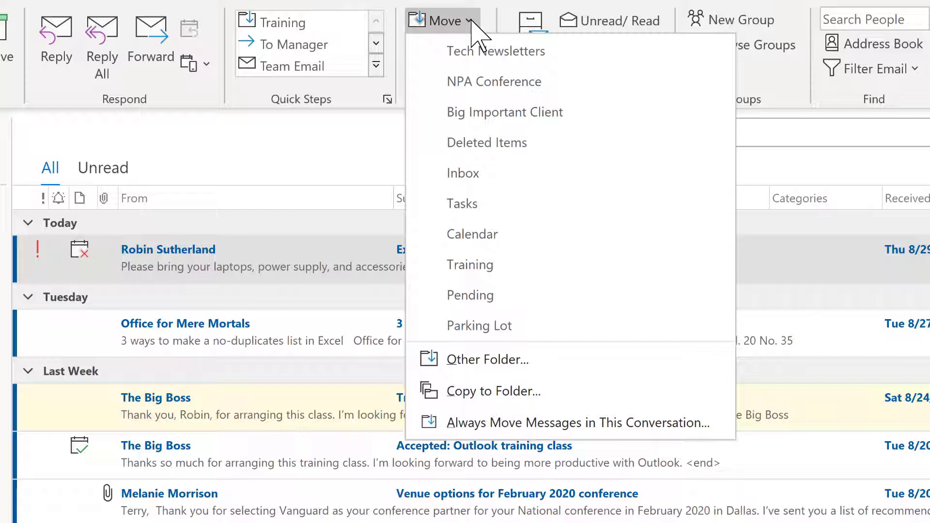
click(197, 329)
right_click(197, 329)
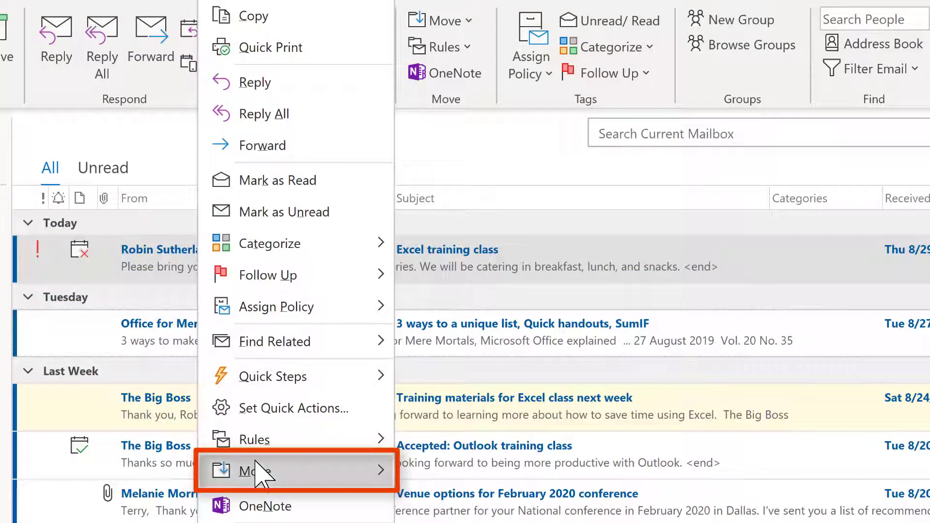
mouse_move(256, 463)
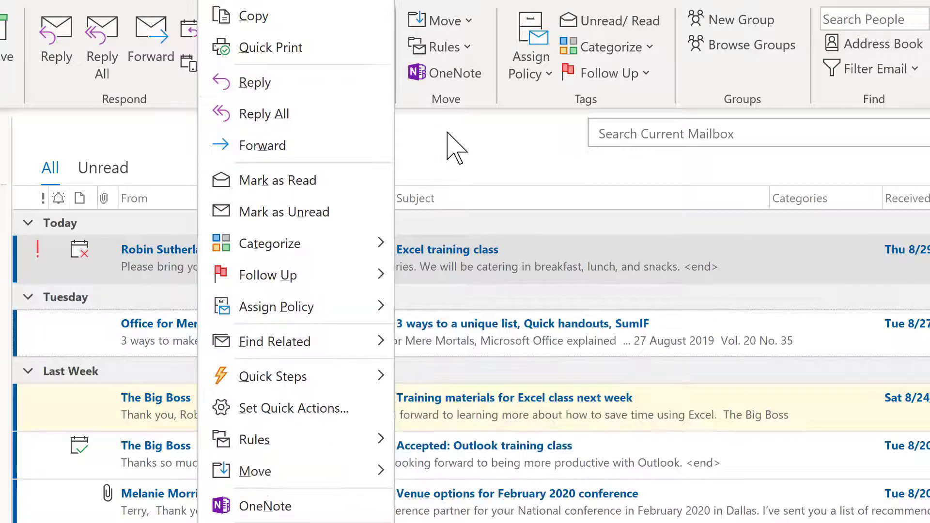
key(Escape)
key(ctrl+shift+v)
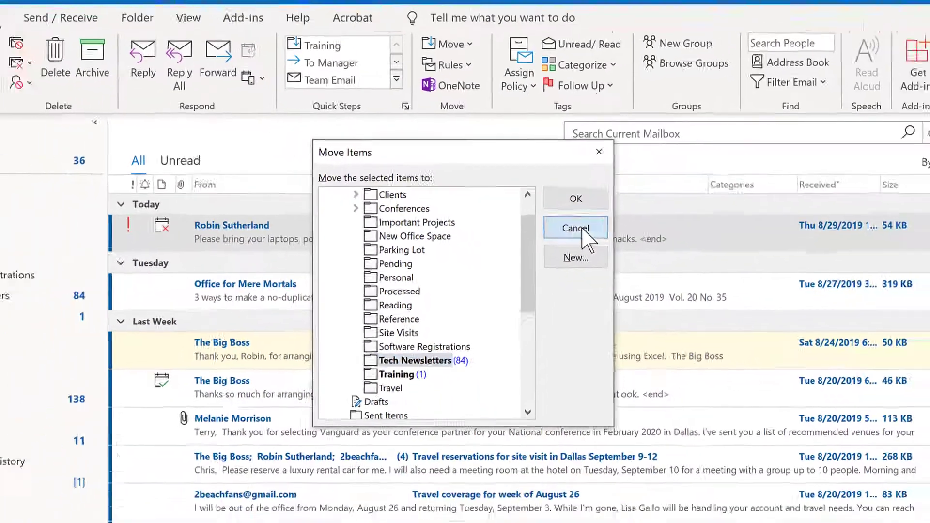
click(606, 254)
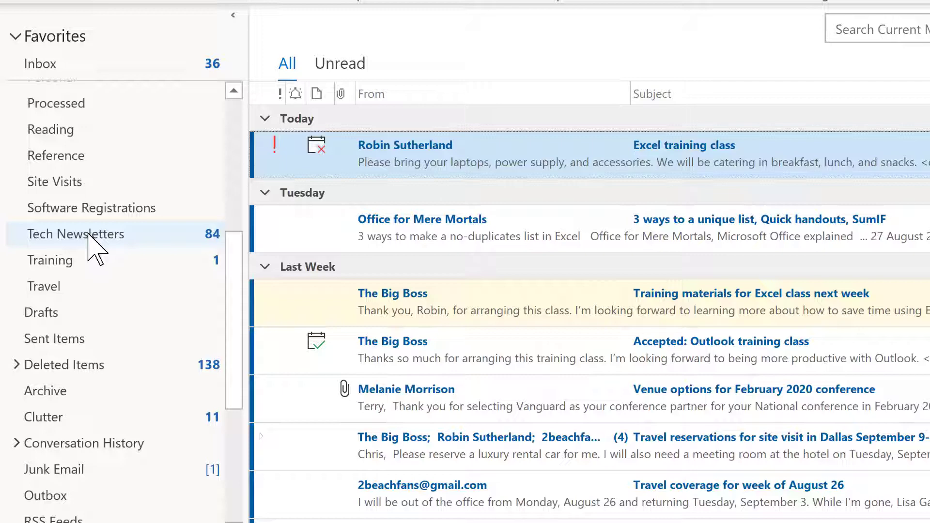
Step: Add Tech Newsletters to Favorites, then show the Folder ribbon commands with the pane scrolled up
right_click(89, 234)
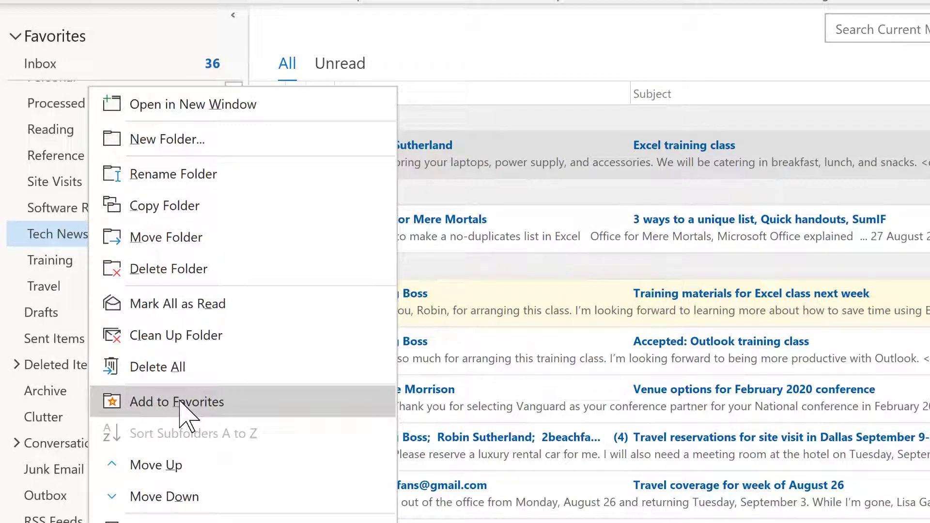
click(182, 402)
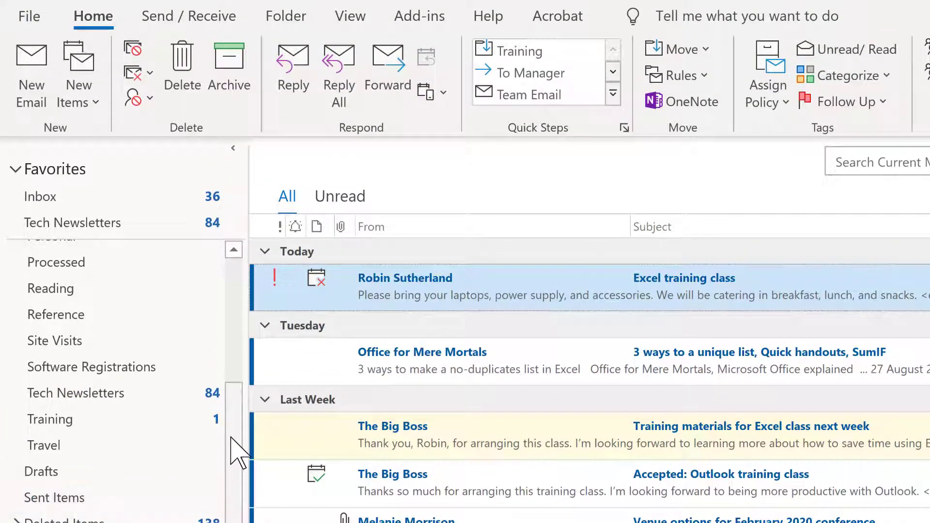
click(278, 22)
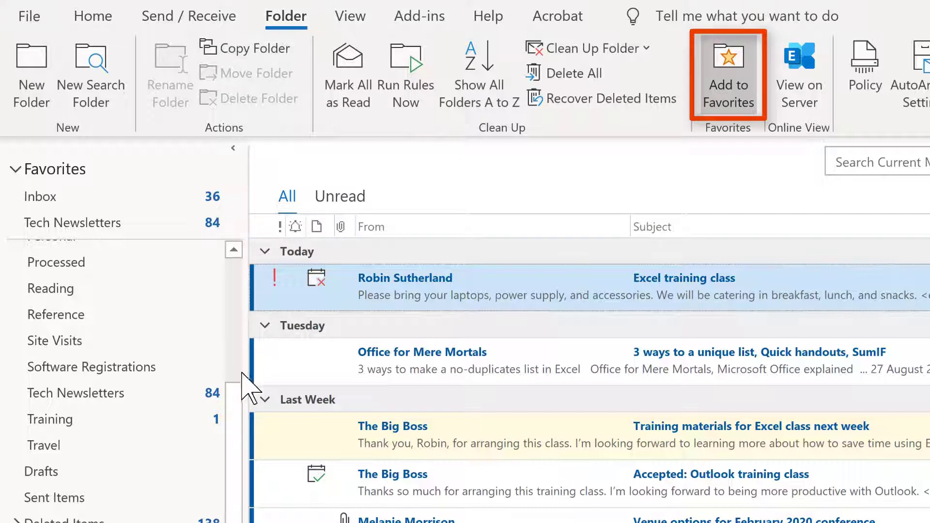
drag(233, 420, 224, 287)
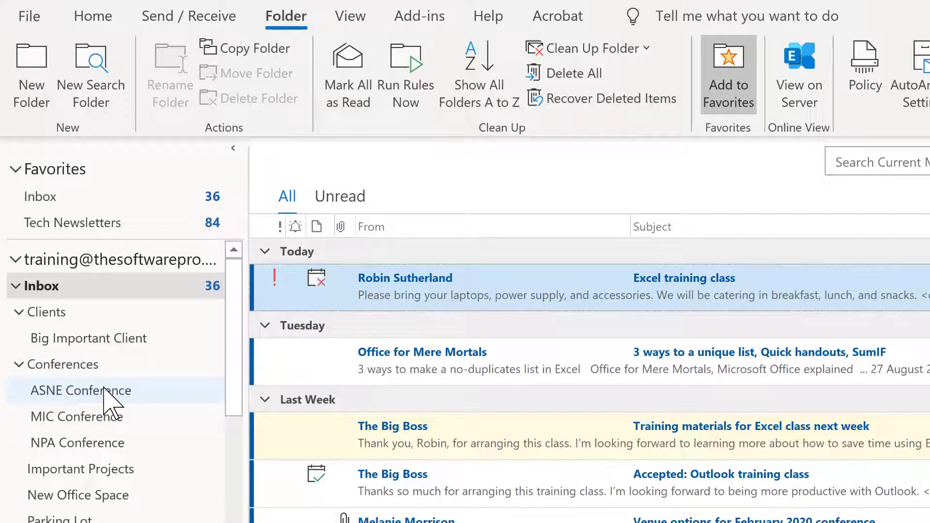
Step: Add the ASNE Conference folder to Favorites and go back to the Inbox
click(106, 391)
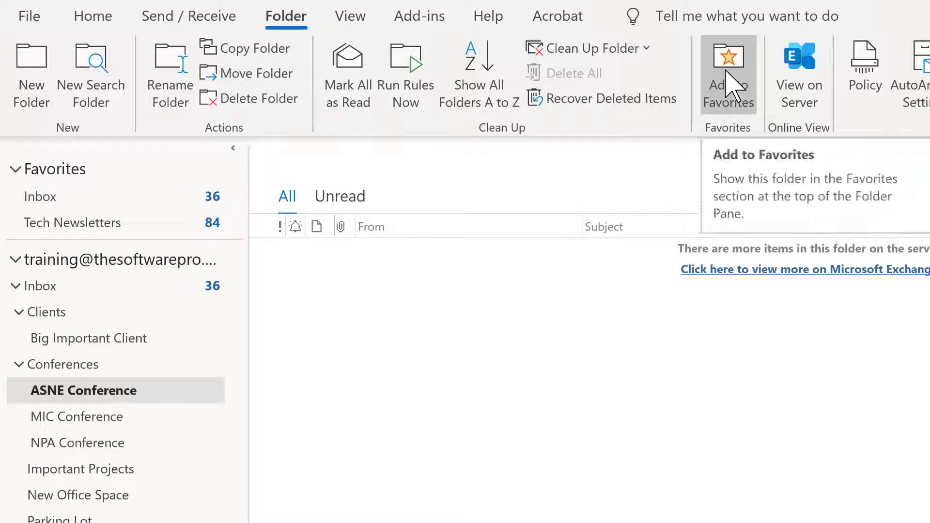
click(729, 87)
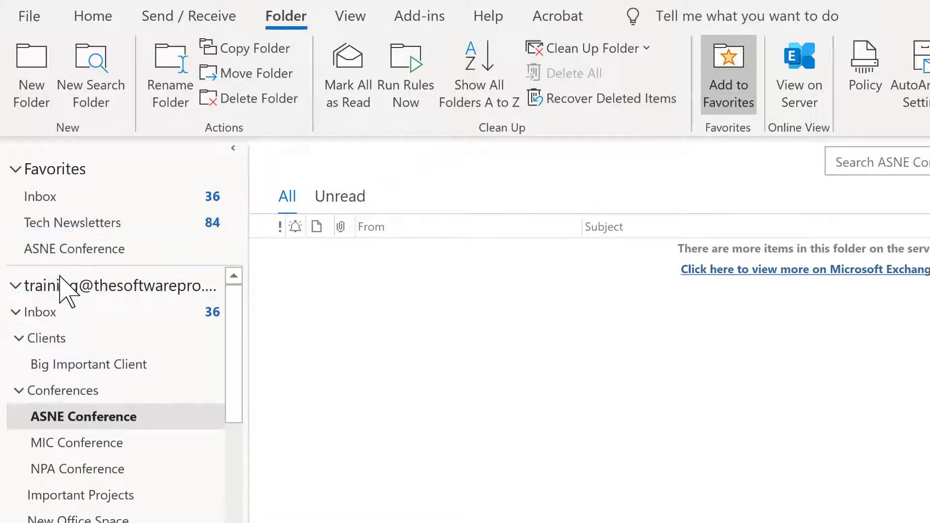
click(62, 310)
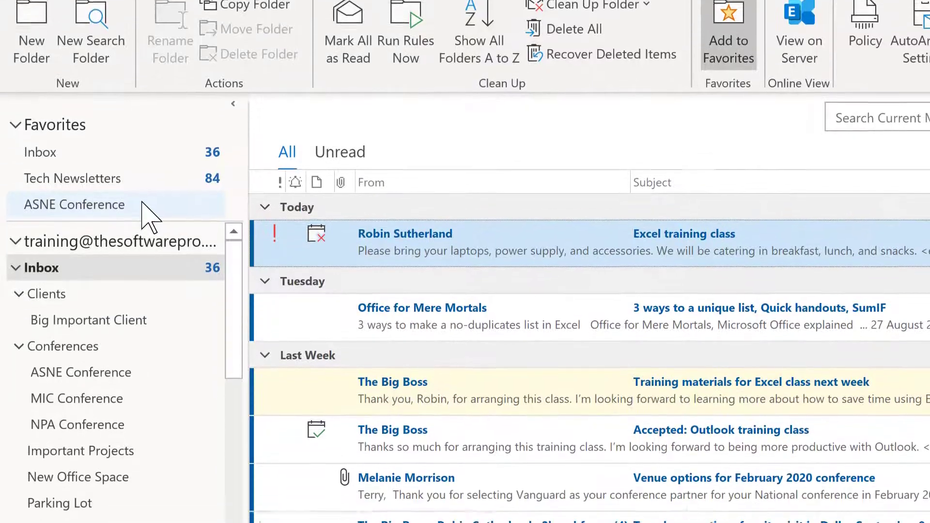
right_click(142, 248)
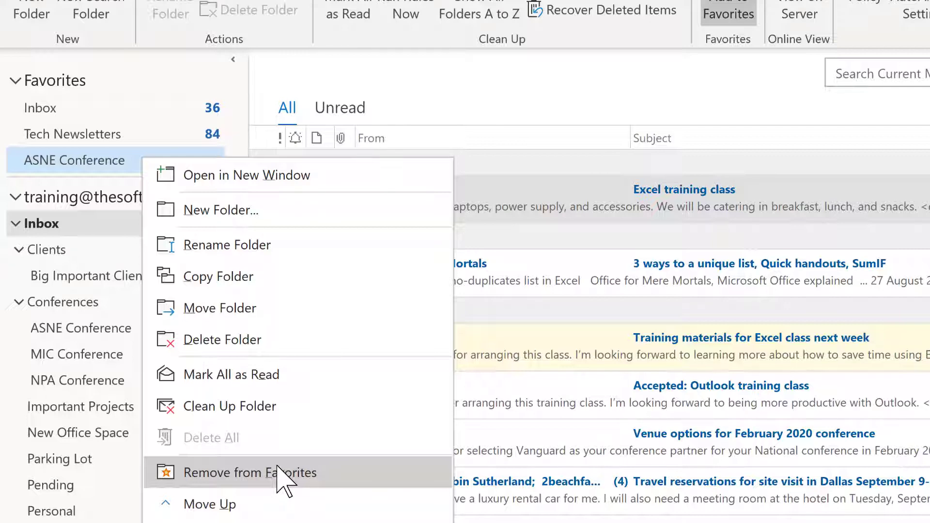
click(119, 91)
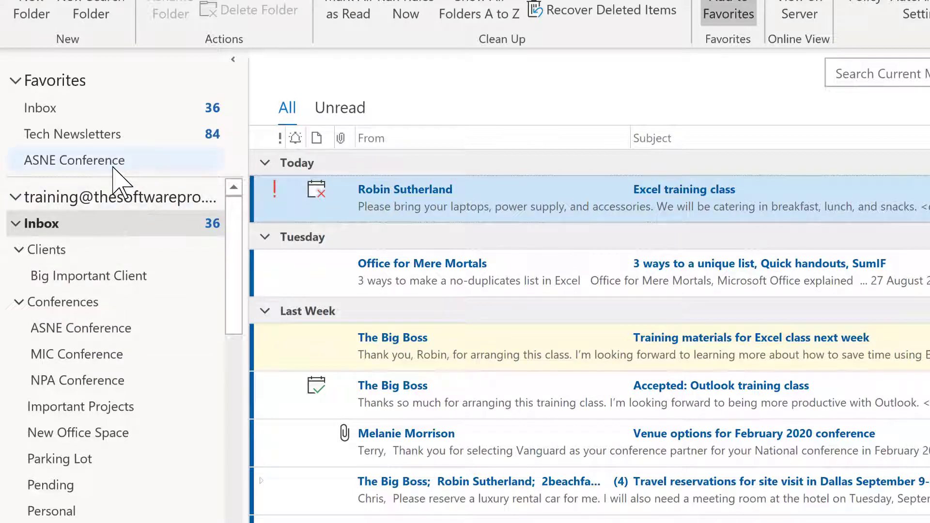
Step: Move ASNE Conference just below Inbox in Favorites and add NPA Conference to Favorites
drag(106, 165, 109, 128)
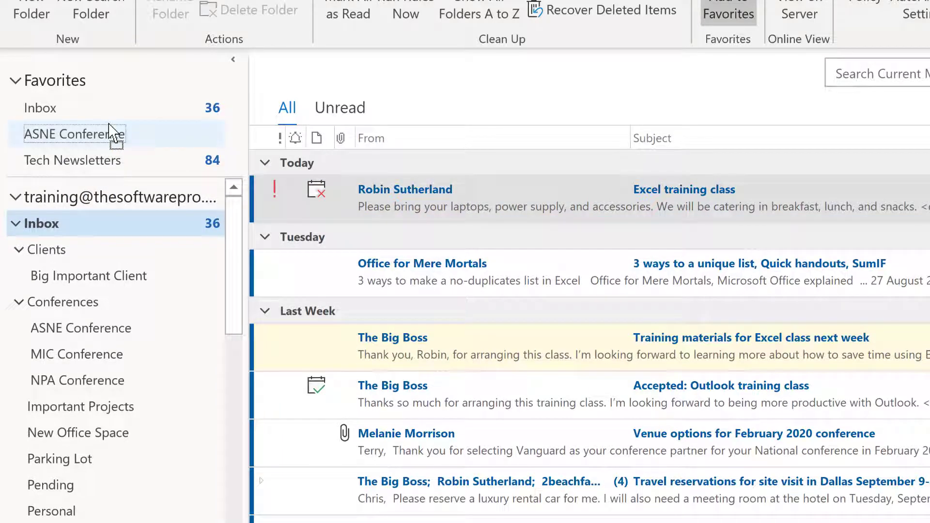
right_click(93, 380)
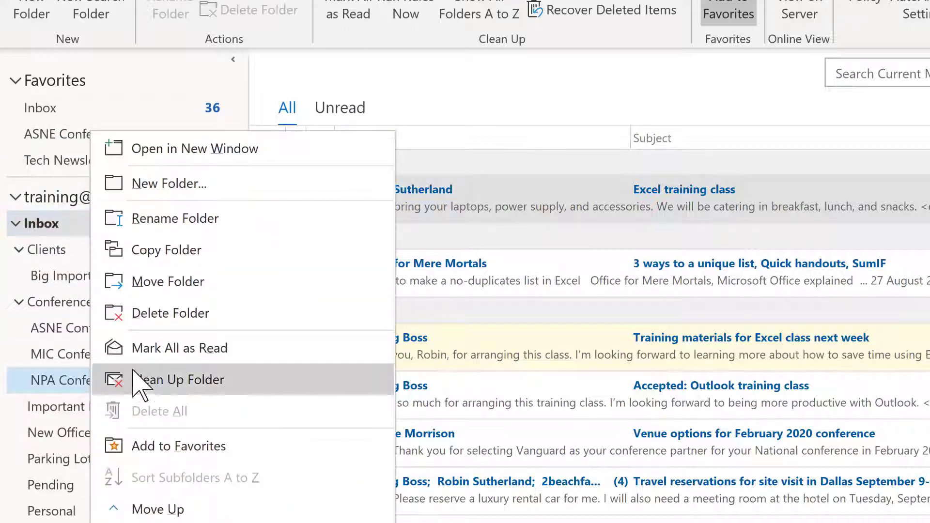
click(175, 446)
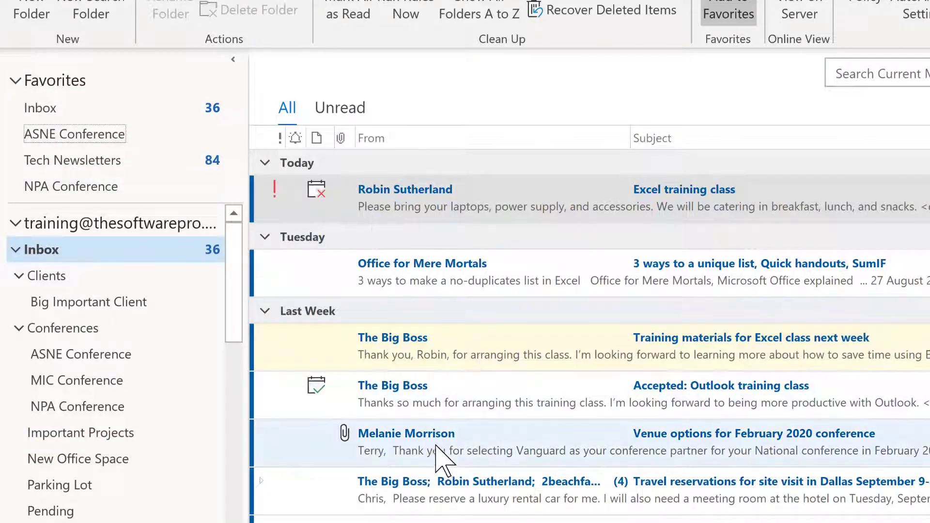
Step: File the February 2020 venue email in ASNE Conference and Office for Mere Mortals in Tech Newsletters
click(444, 453)
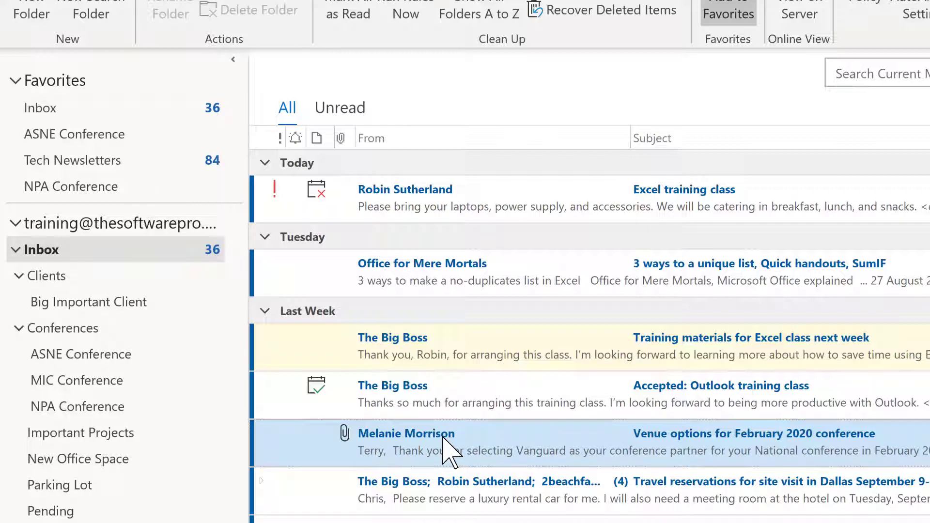
drag(444, 453, 103, 141)
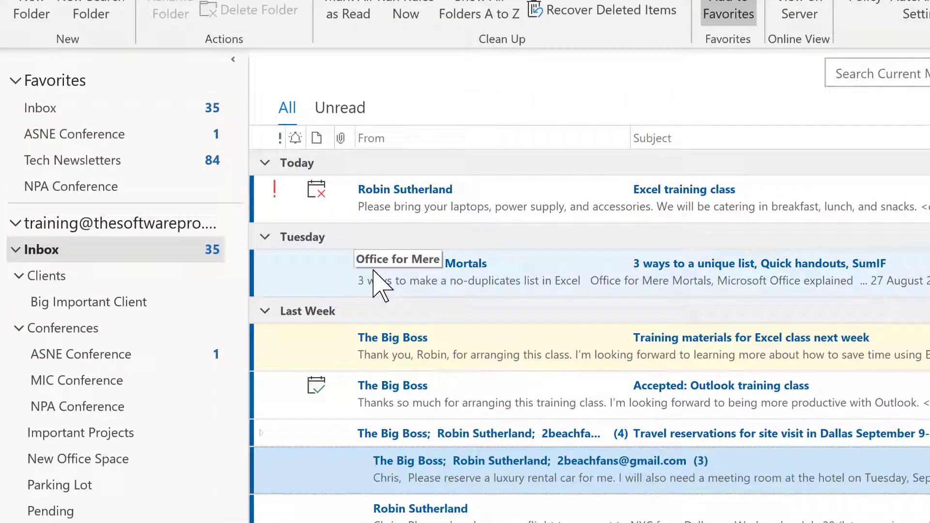
drag(380, 286, 111, 161)
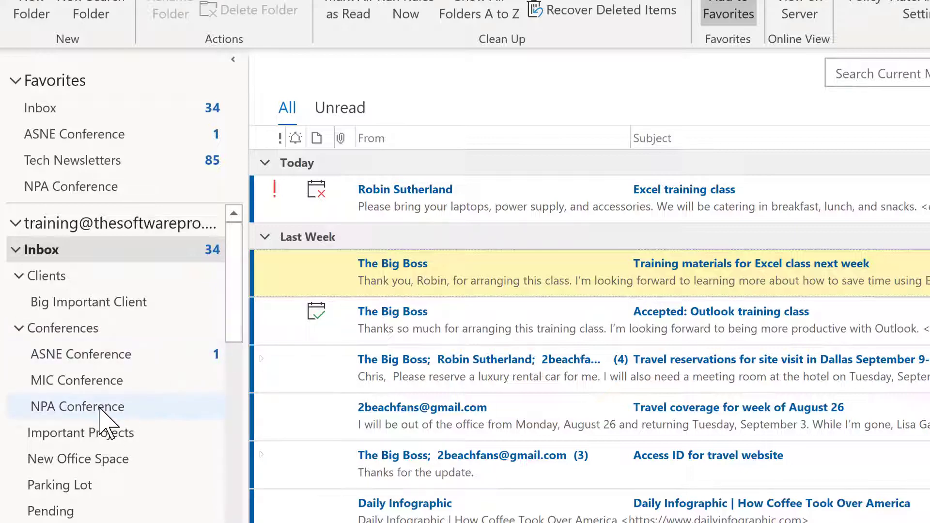
Step: Put NPA Conference first in Conferences, and Important Projects then New Office Space under Inbox
drag(101, 409, 91, 346)
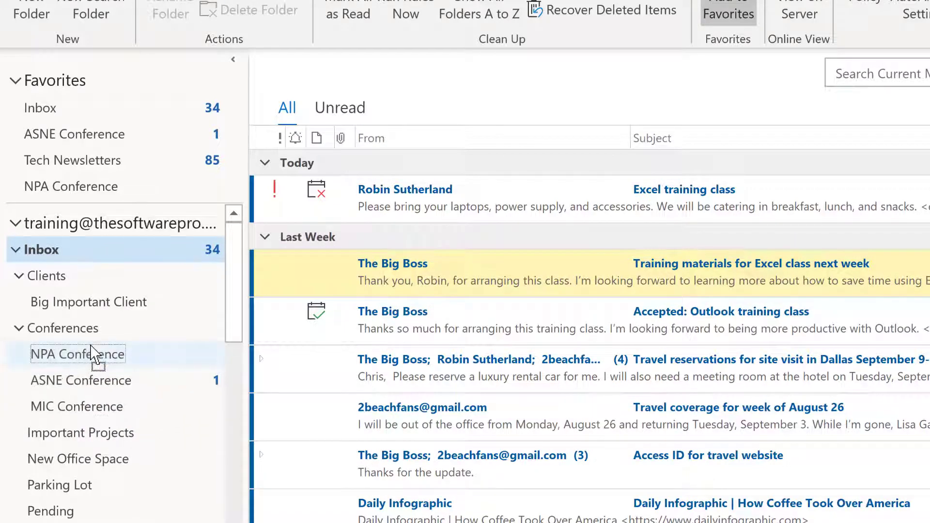
drag(101, 431, 93, 271)
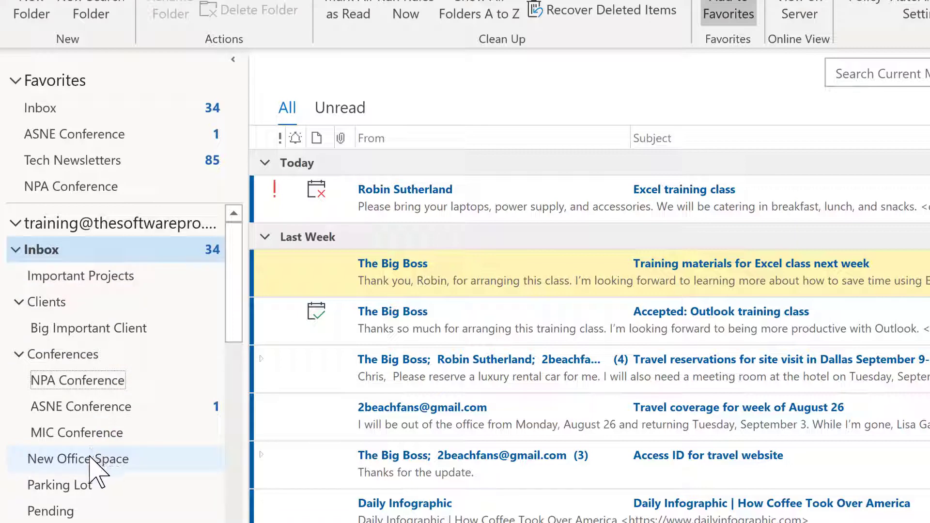
drag(93, 460, 99, 292)
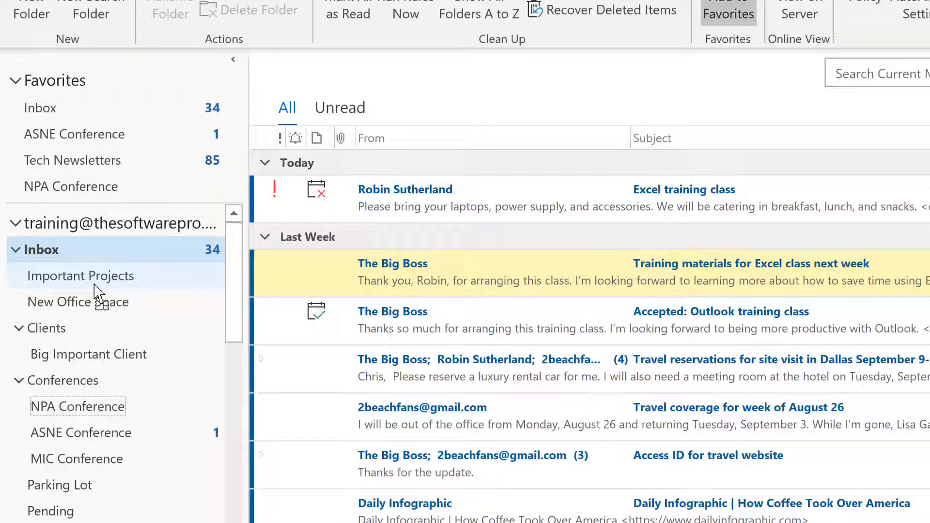
drag(95, 286, 97, 262)
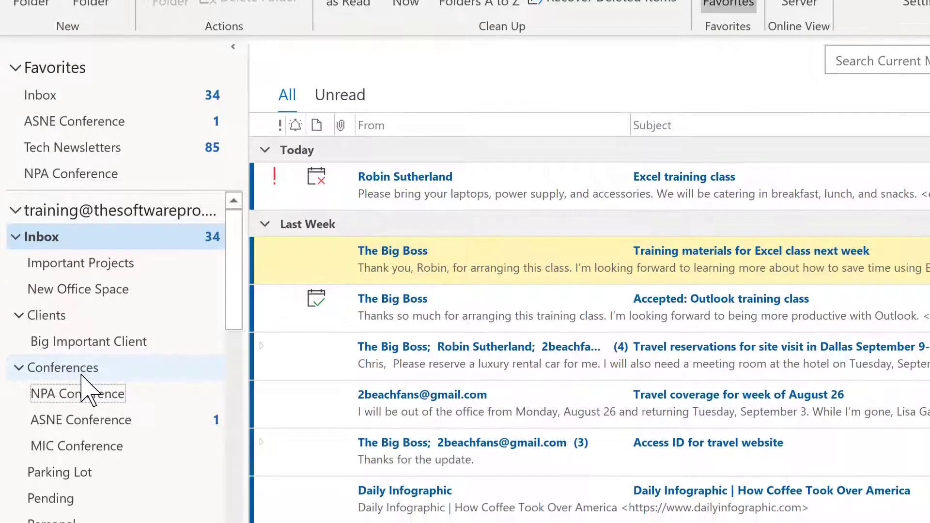
Step: Sort the Conferences subfolders A to Z, then show all Inbox folders A to Z
click(81, 386)
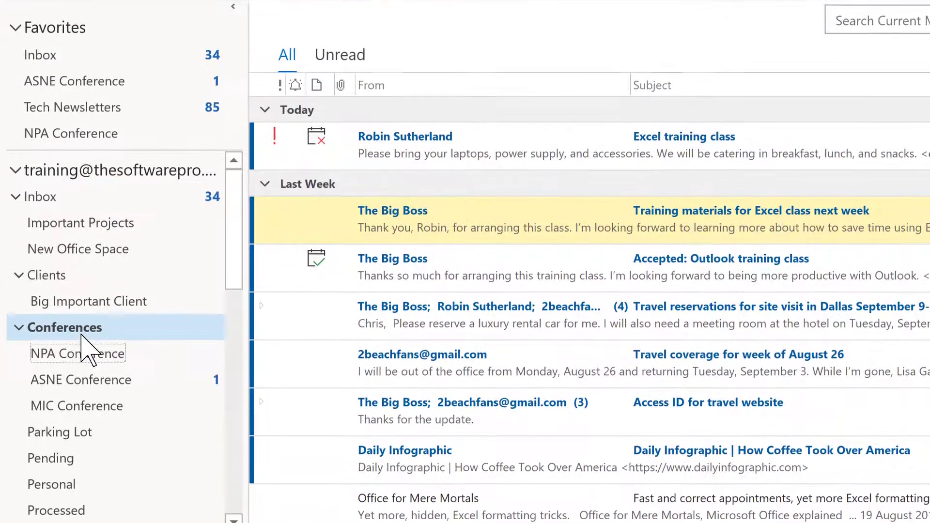
right_click(84, 325)
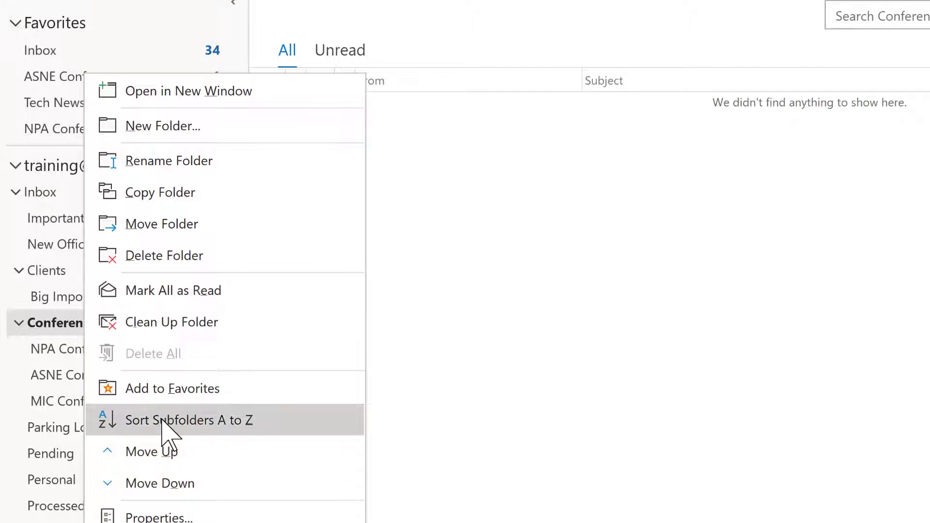
click(163, 420)
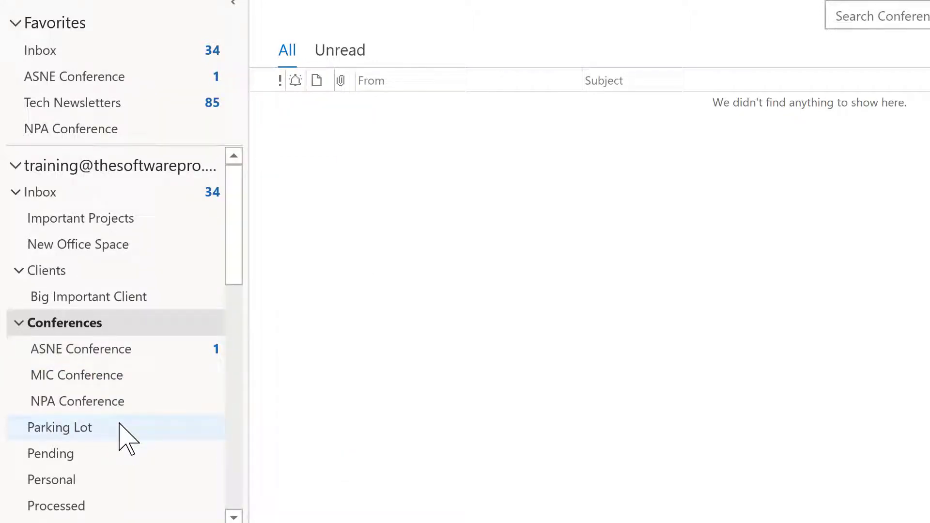
click(58, 192)
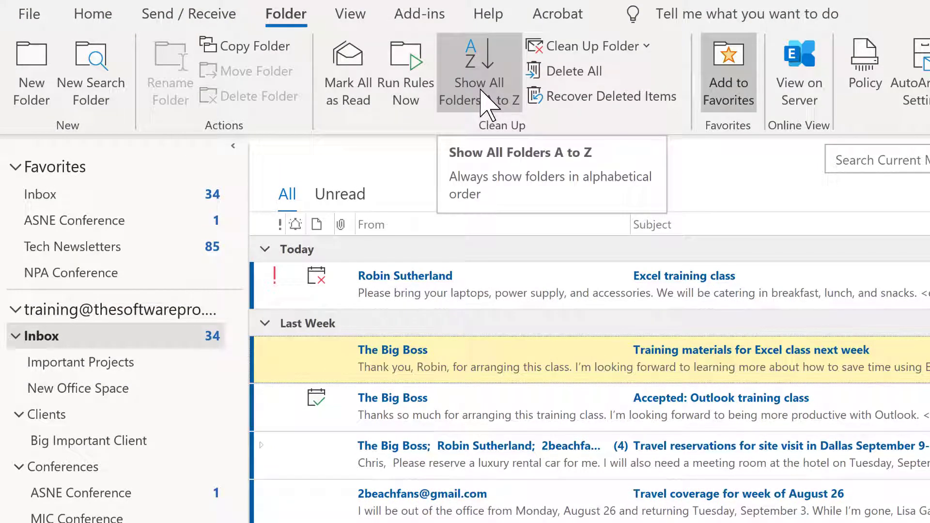
click(482, 90)
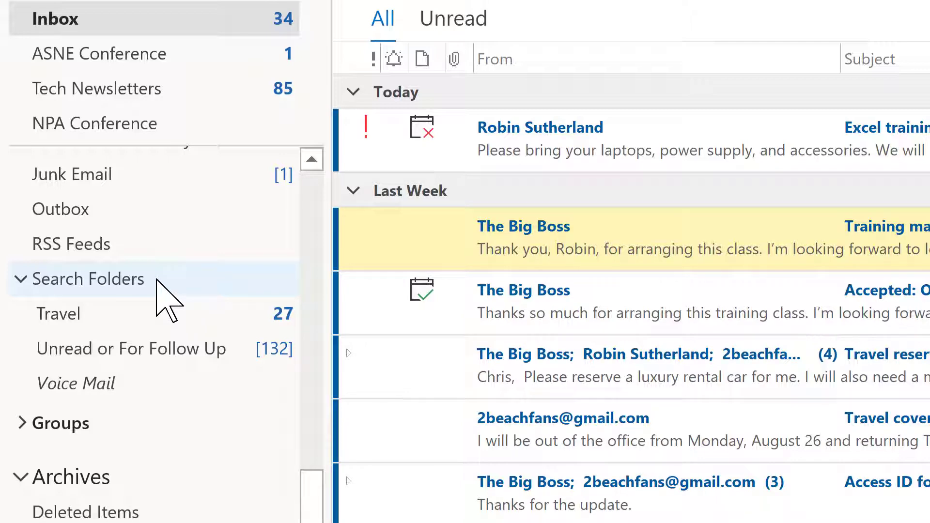
Step: Start a new search folder from the Search Folders menu, then dismiss it without creating one
right_click(157, 280)
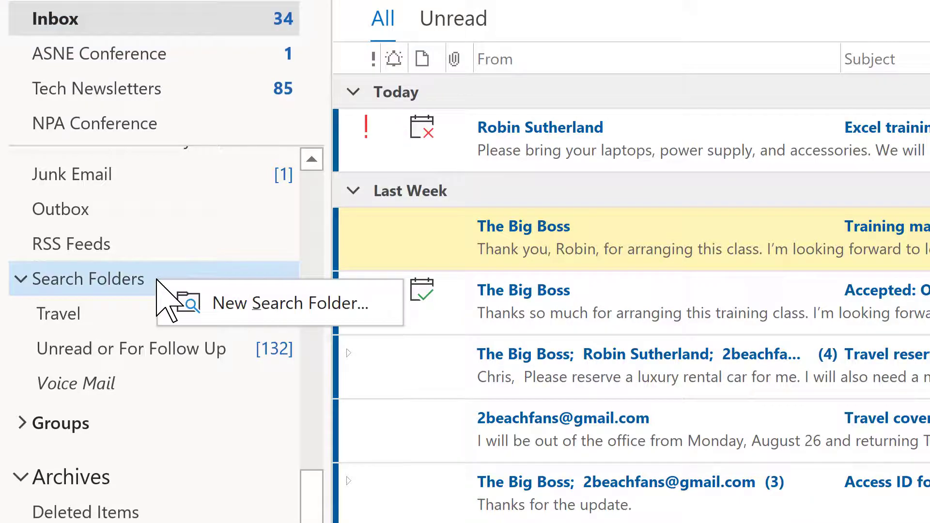
click(219, 310)
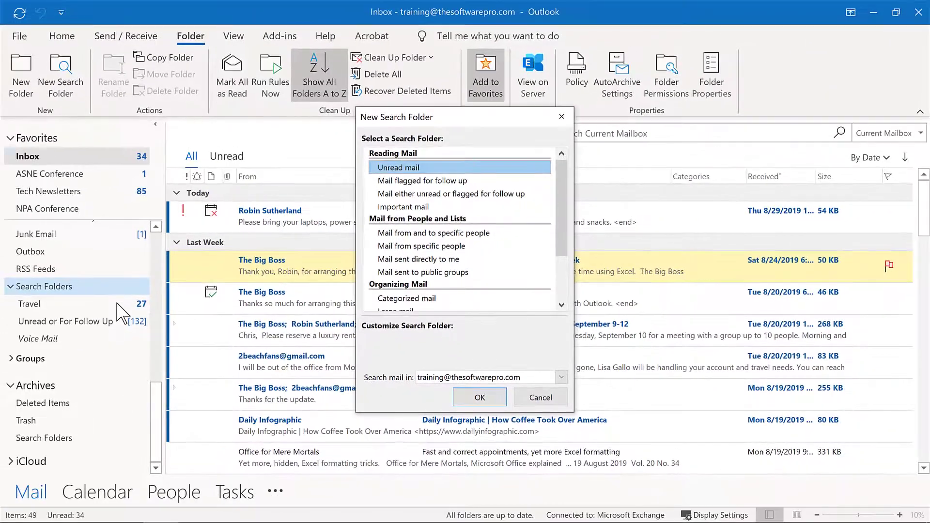
key(Escape)
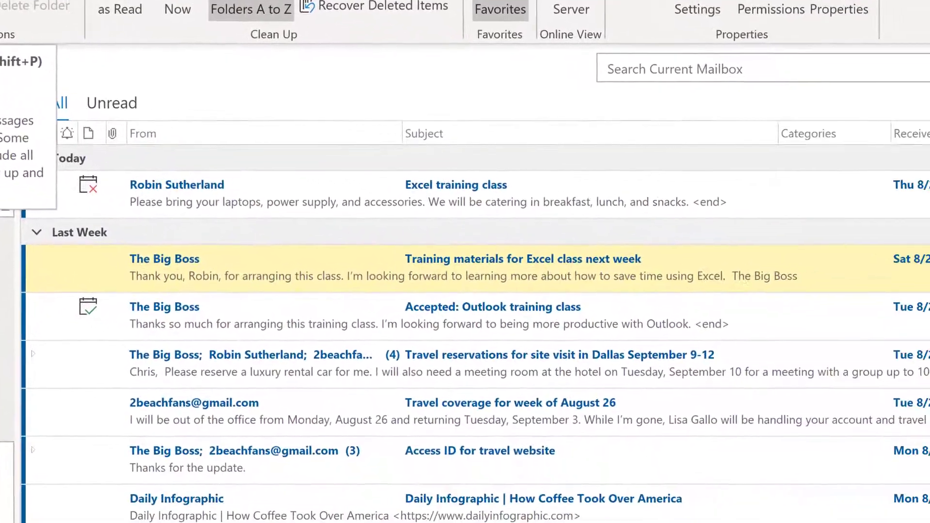
Step: Create a 'Mail flagged for follow up' search folder, then return to the Inbox
click(102, 97)
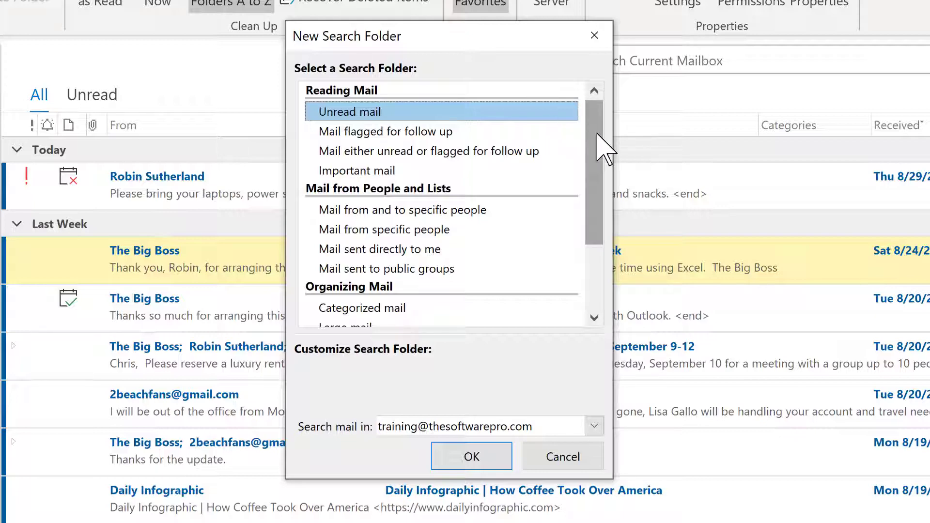
drag(604, 147, 597, 130)
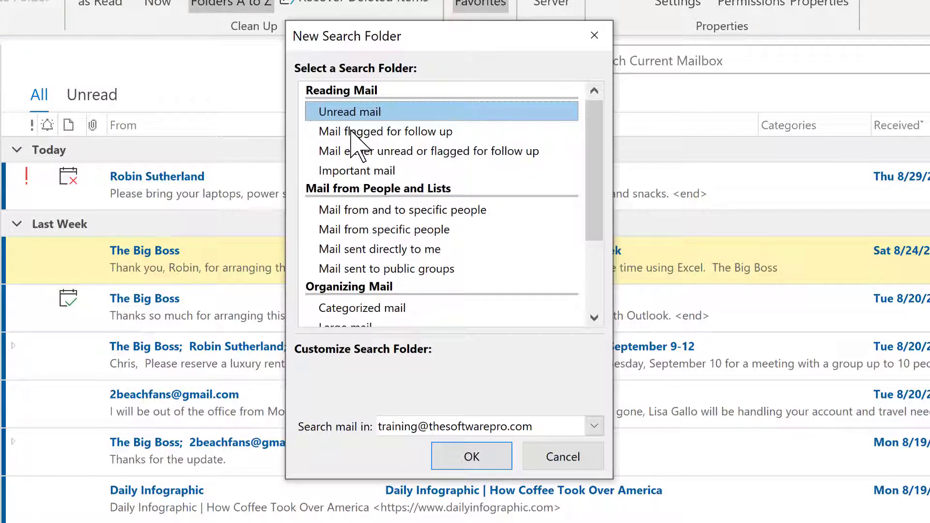
click(351, 131)
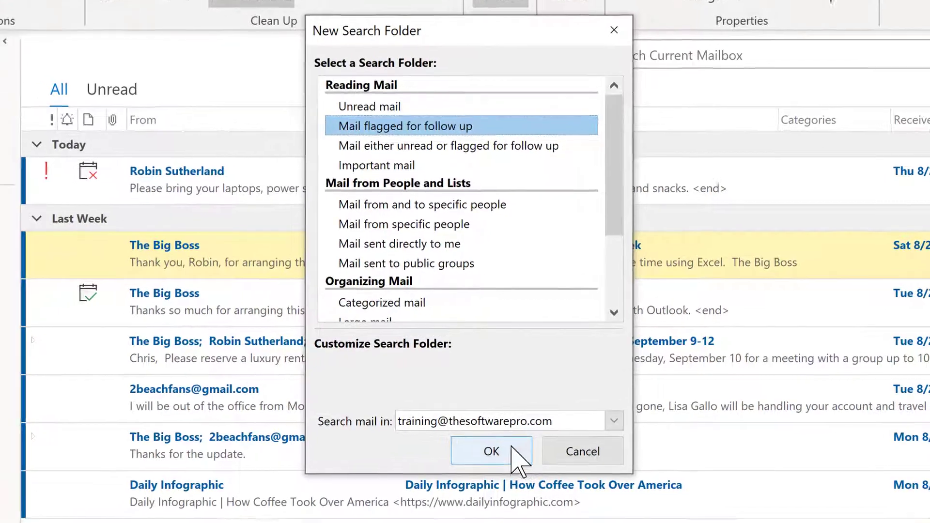
click(504, 458)
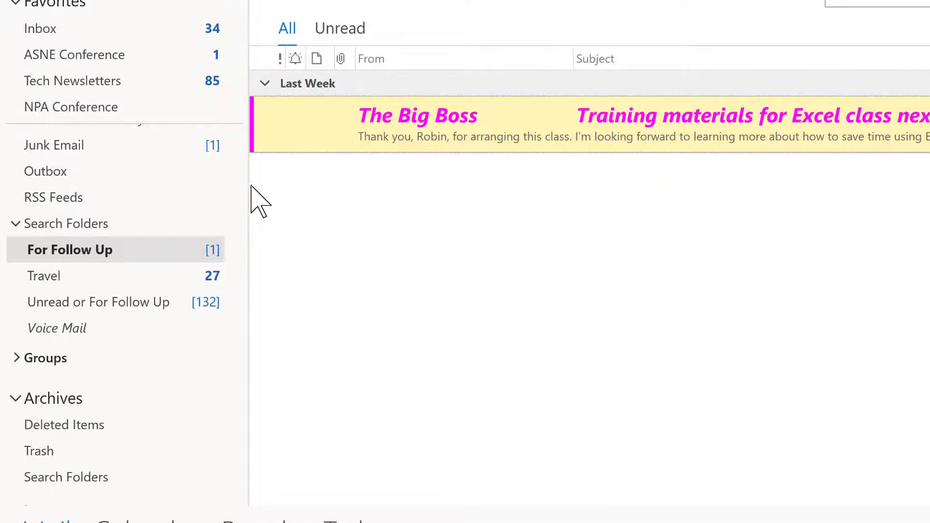
click(88, 29)
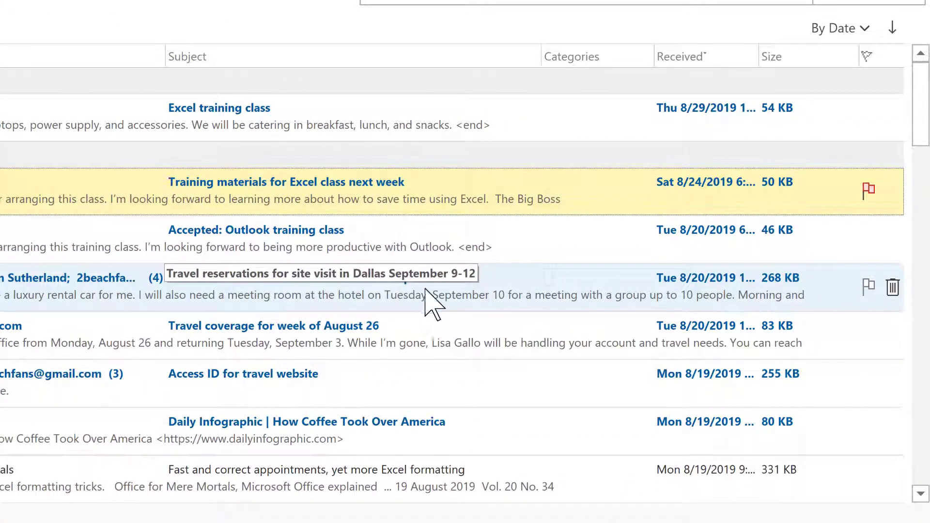
Step: Give the Travel reservations message a custom follow-up flag starting Tuesday, September 3, 2019
click(869, 288)
right_click(867, 289)
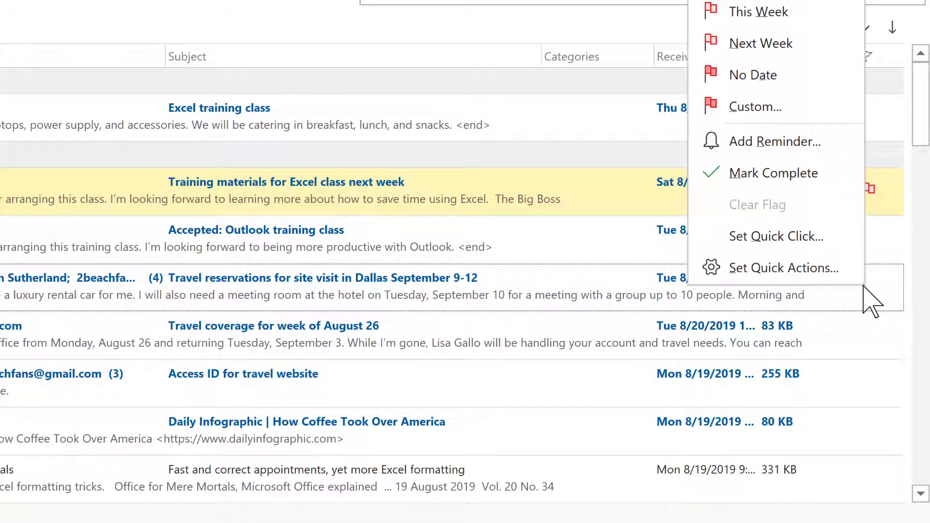
click(767, 144)
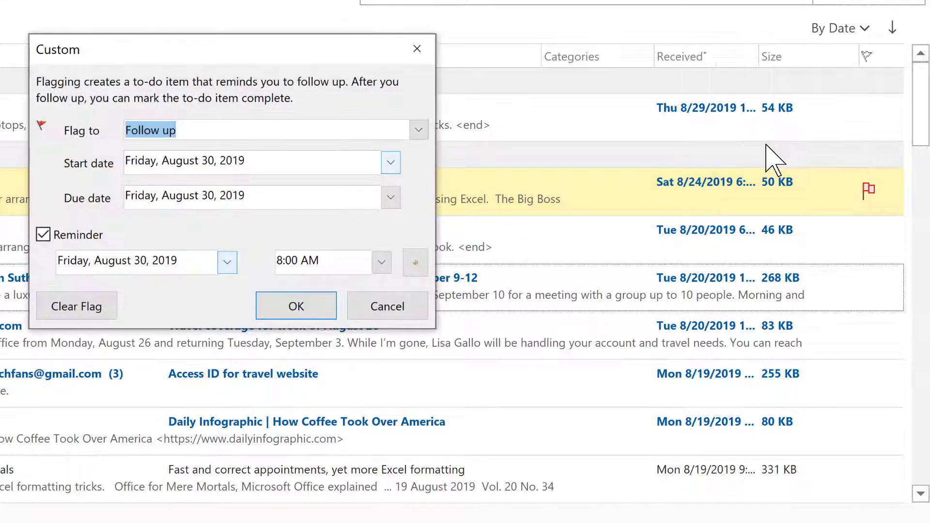
click(391, 162)
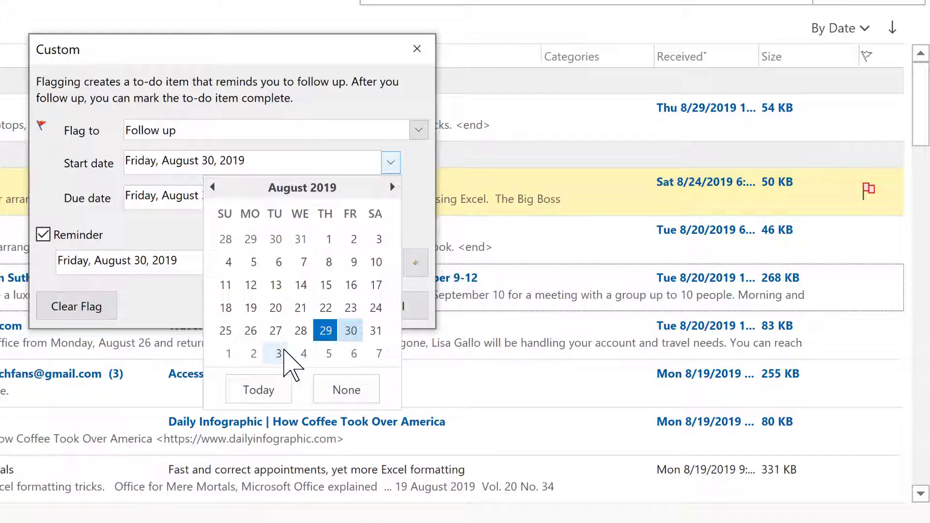
click(278, 353)
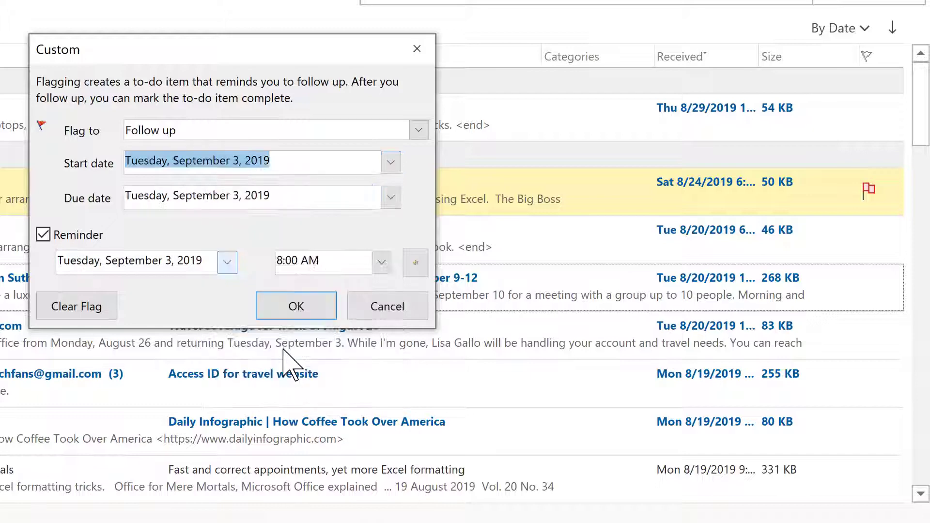
click(289, 303)
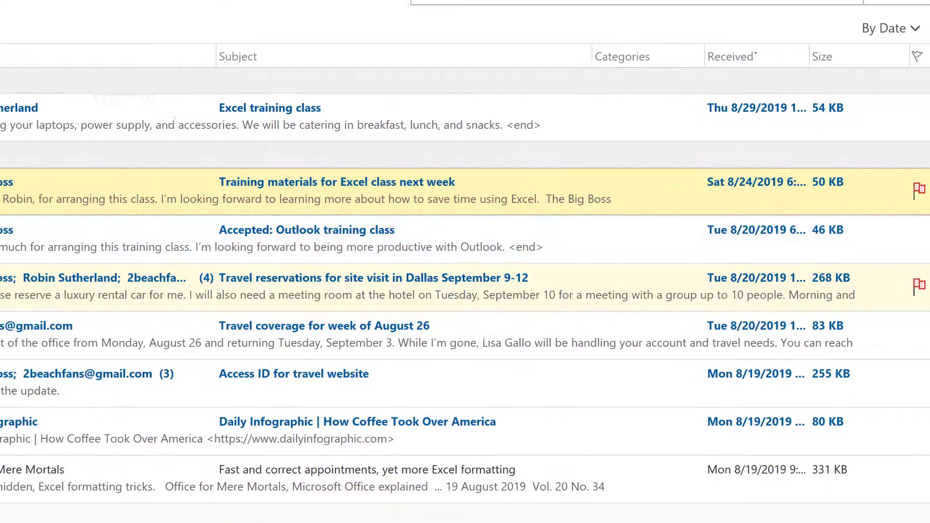
Step: Check the two flagged messages in For Follow Up, then go back to the Inbox
click(20, 248)
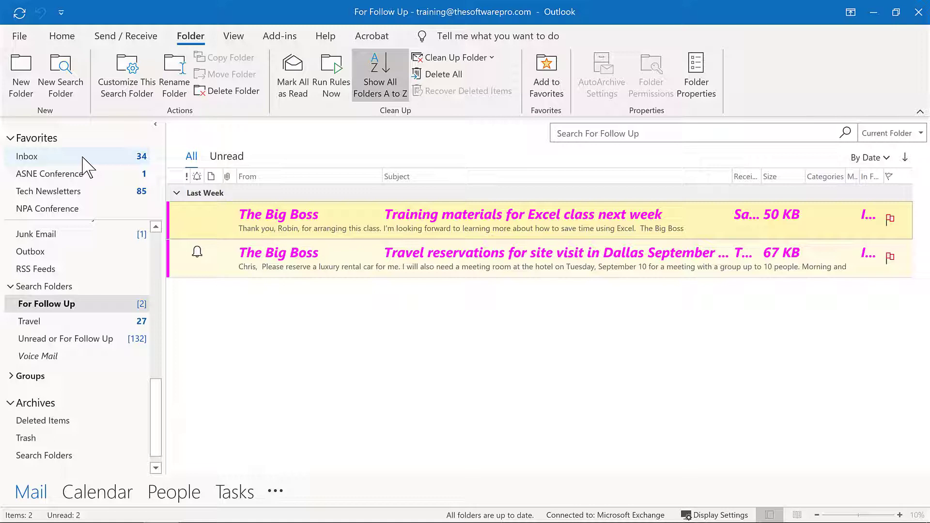
click(83, 158)
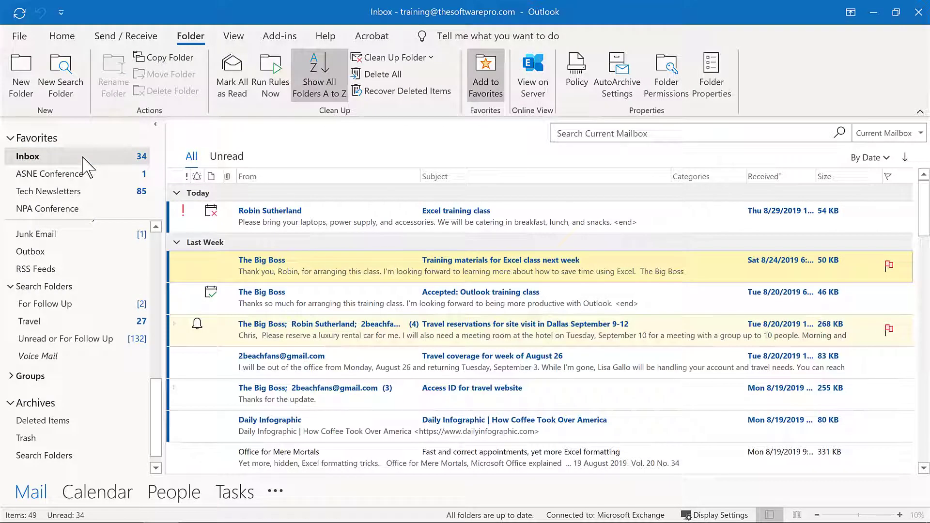
Step: Pin the For Follow Up search folder to the Favorites list from its context menu
right_click(57, 309)
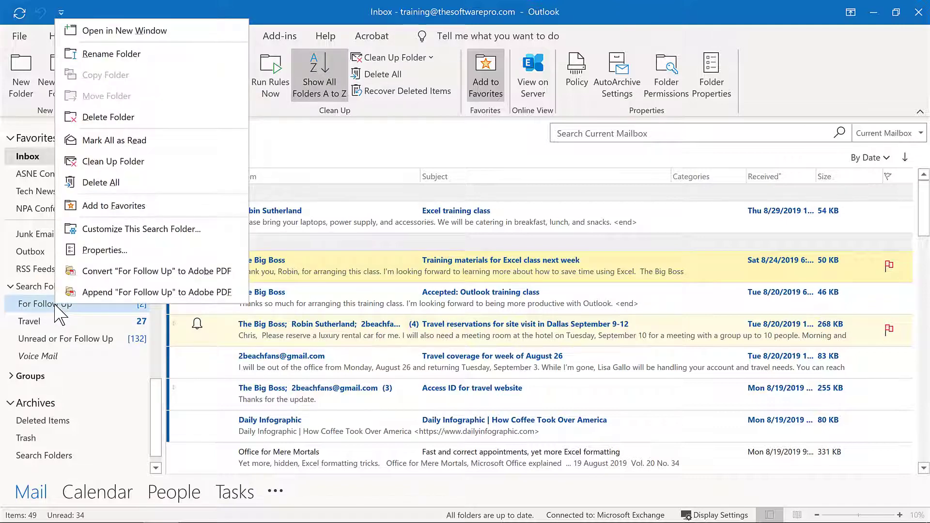
click(96, 214)
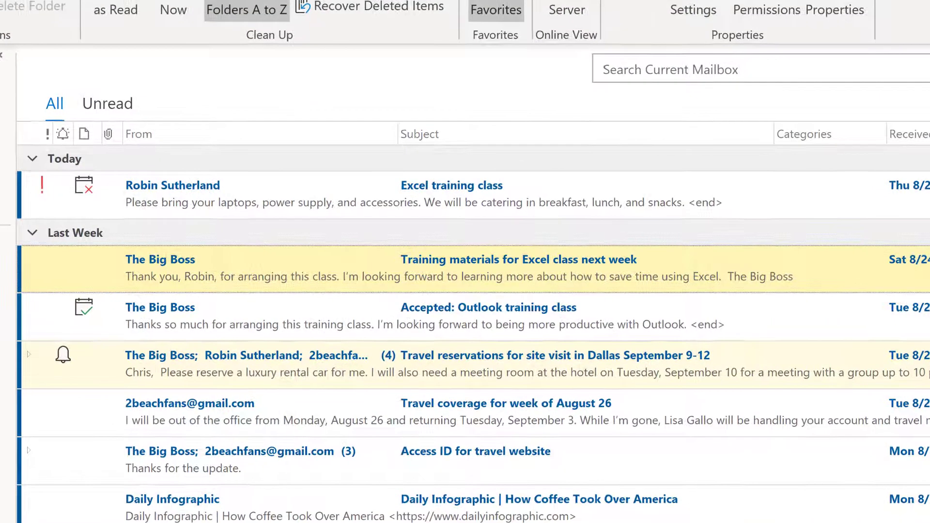
Step: Open the New Search Folder dialog with Ctrl+Shift+P
key(ctrl+shift+p)
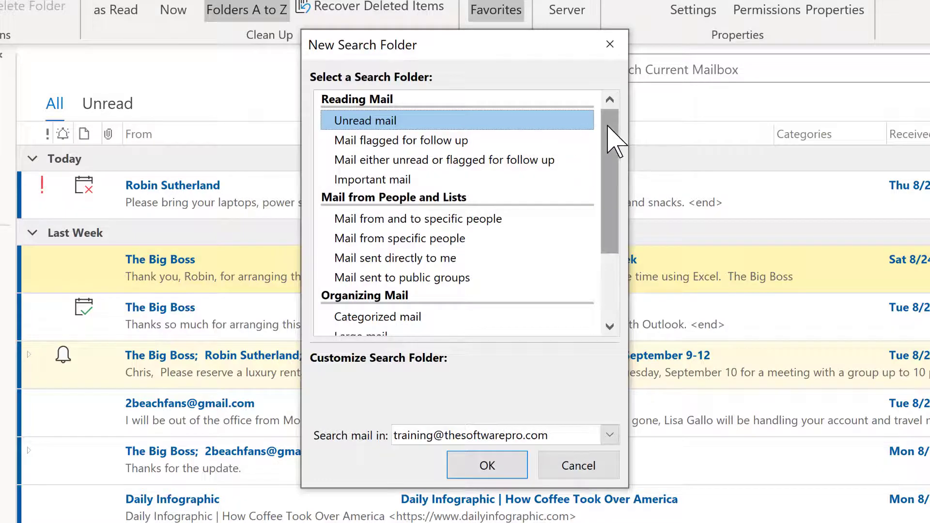
Step: Select 'Create a custom Search Folder' in the Custom section and open its settings
scroll(605, 169, down, 3)
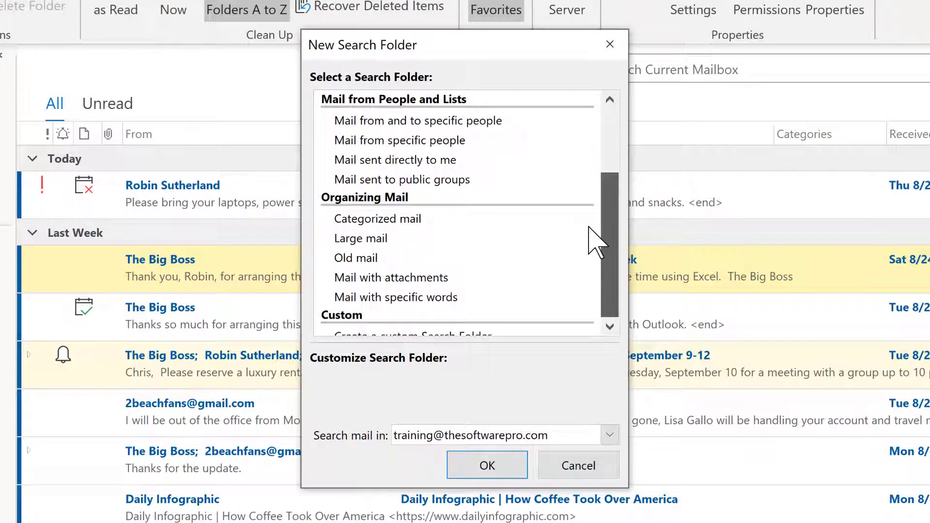
click(610, 327)
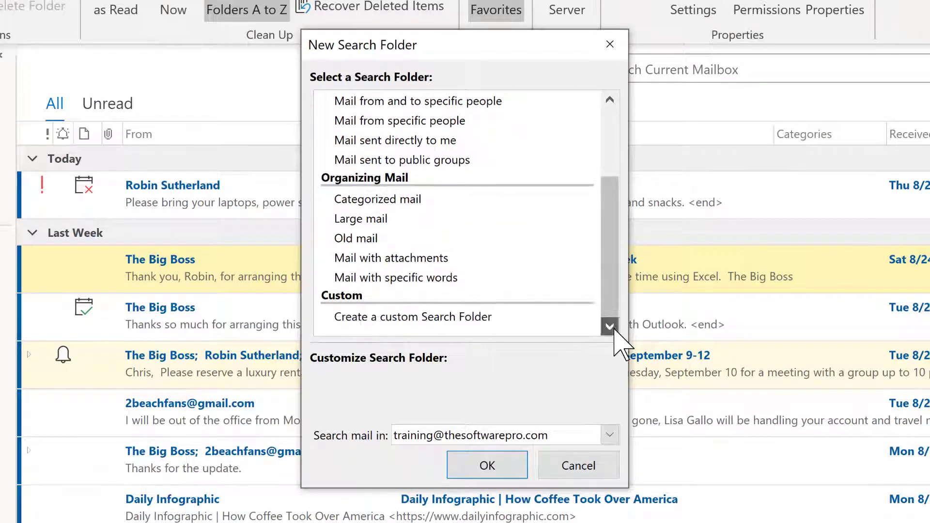
click(416, 318)
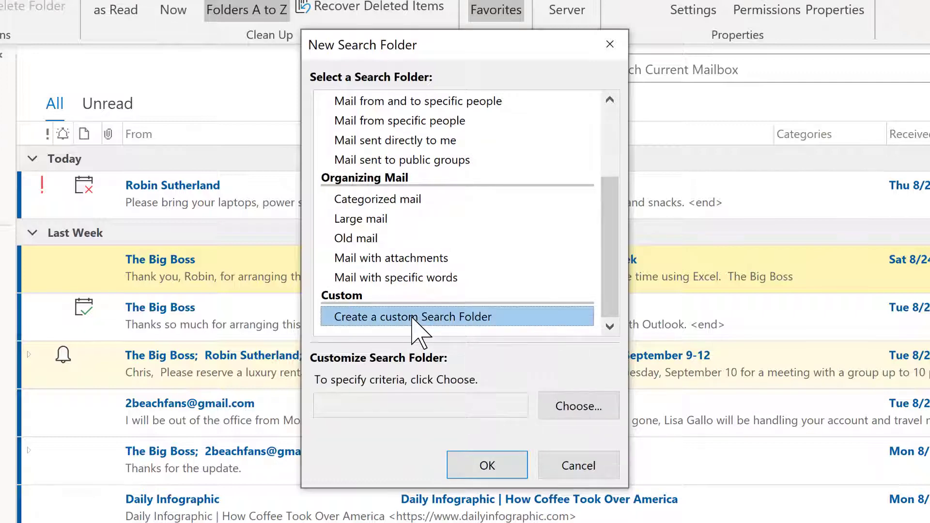
click(564, 408)
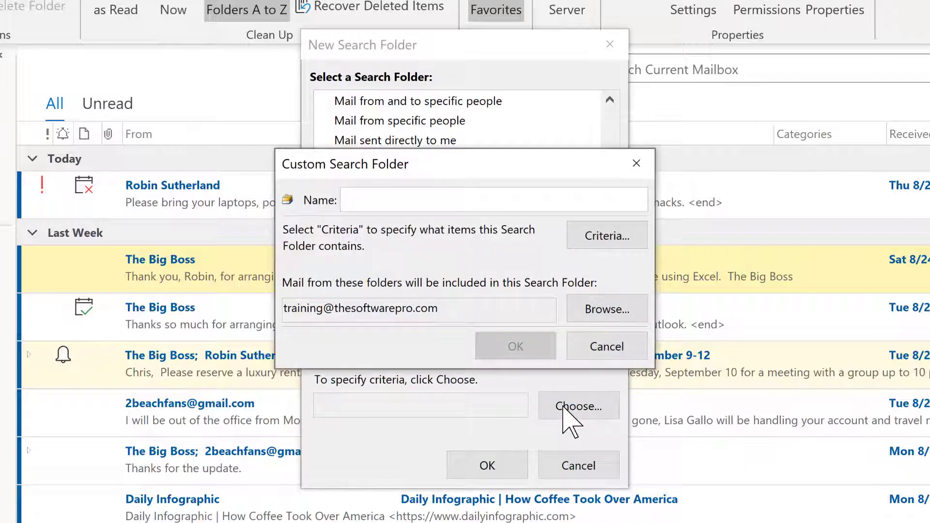
Step: Name the custom search folder 'Unread messages from The Big Boss' and open its criteria
text(Und)
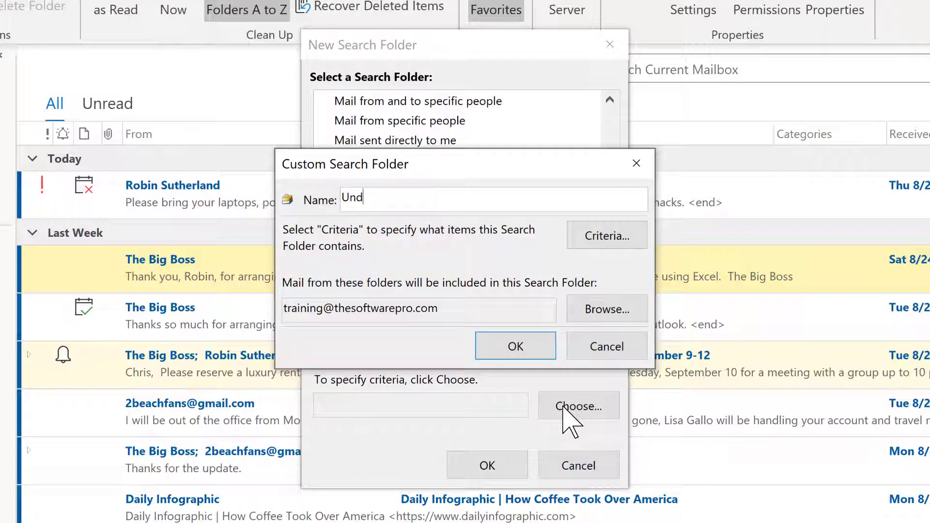
key(BackSpace)
text(read messages from t)
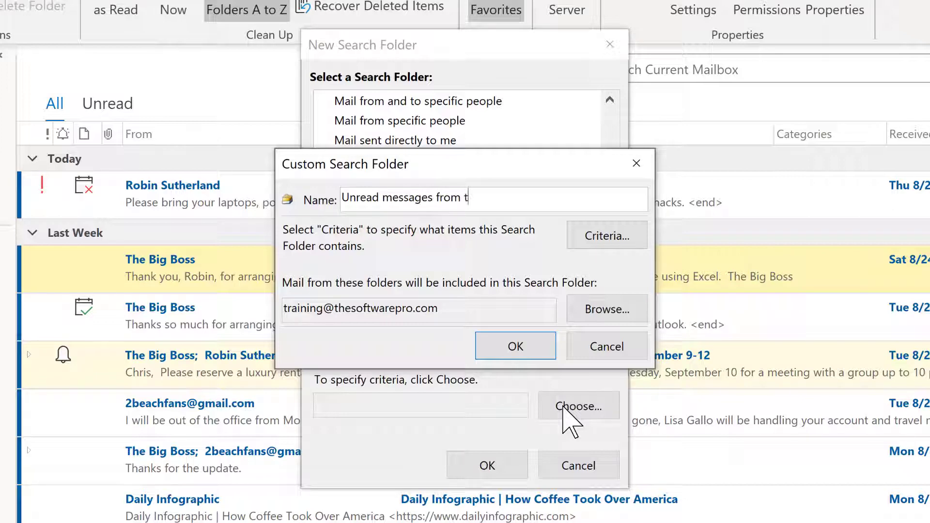
key(BackSpace)
text(The Big Boss)
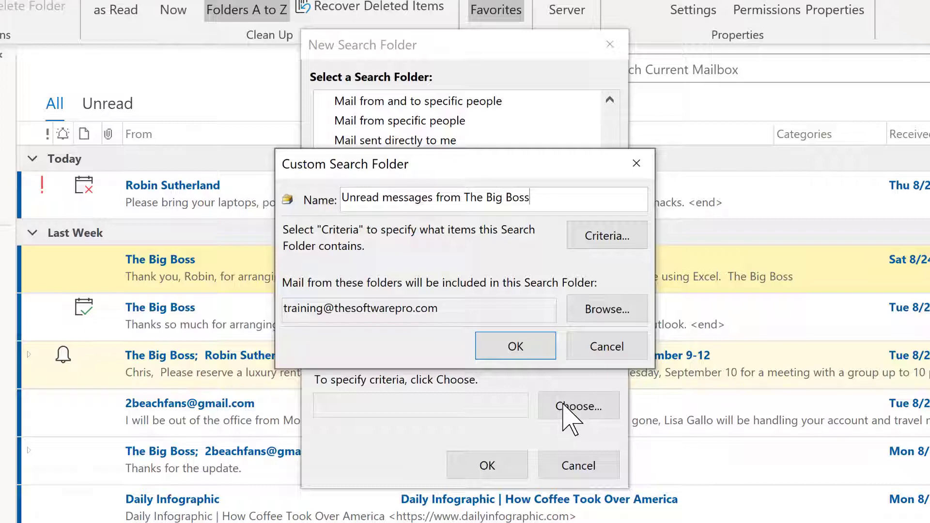
click(606, 239)
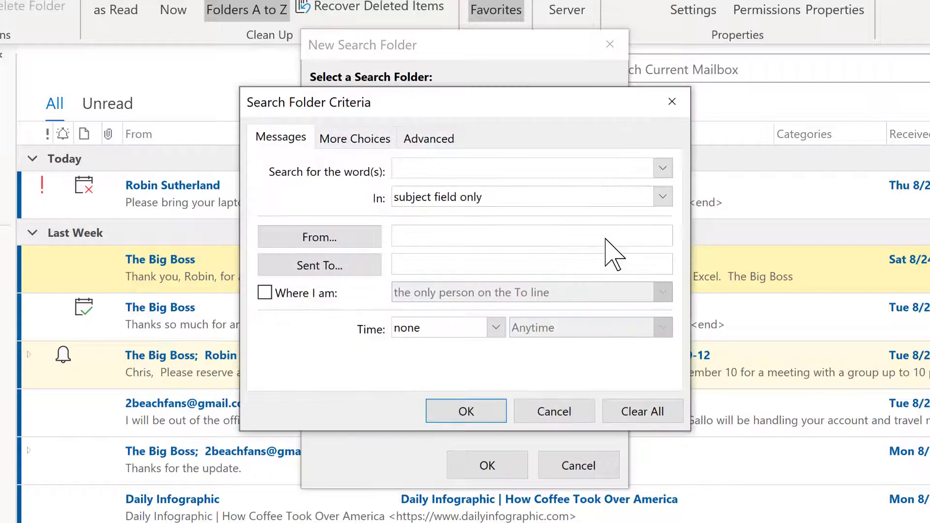
Step: Filter messages to those from the boss's e-mail address, keeping subject-only search and no time limit
click(426, 234)
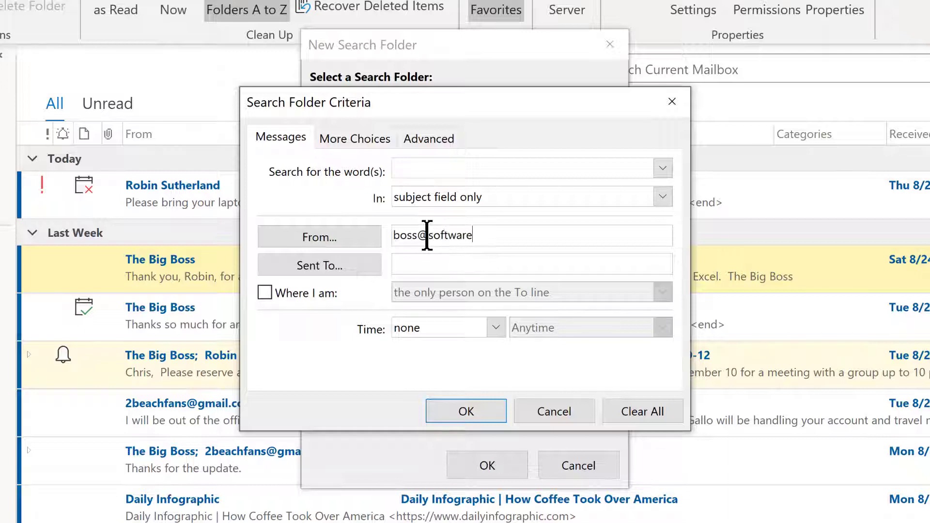
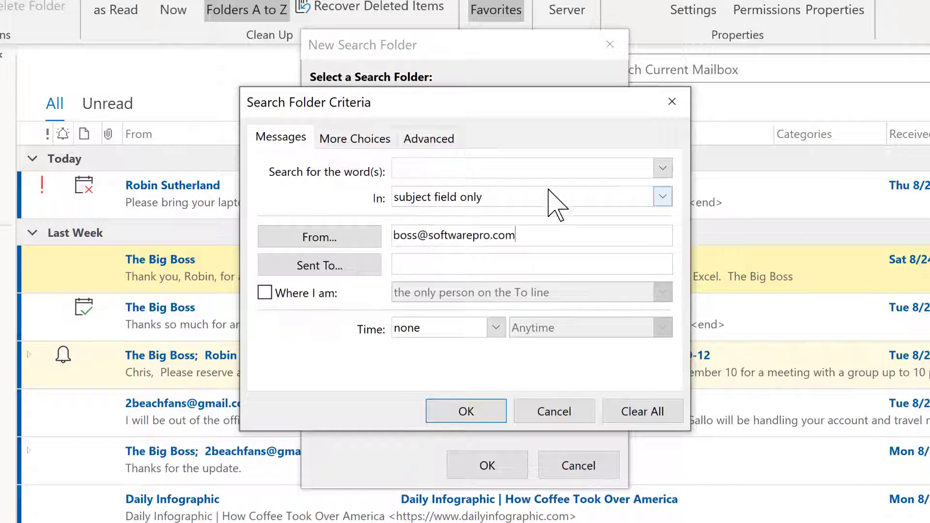
click(663, 197)
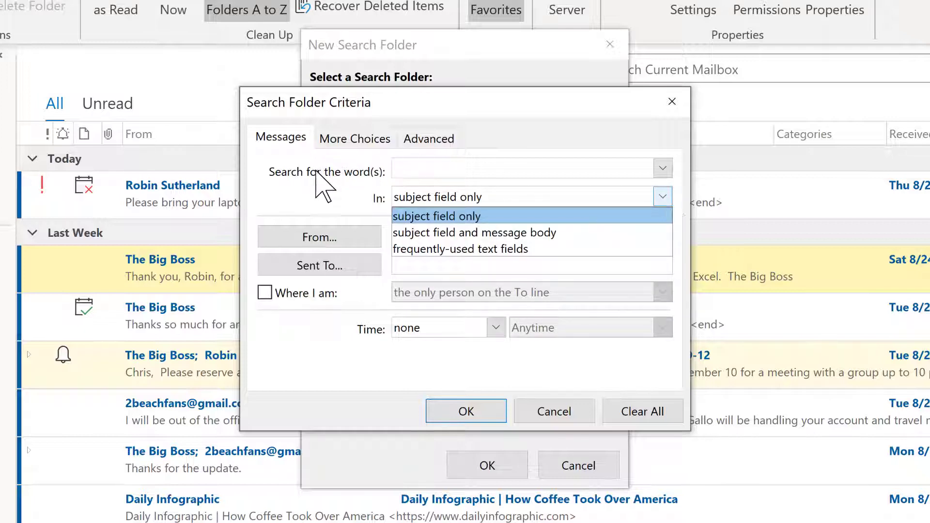
click(324, 197)
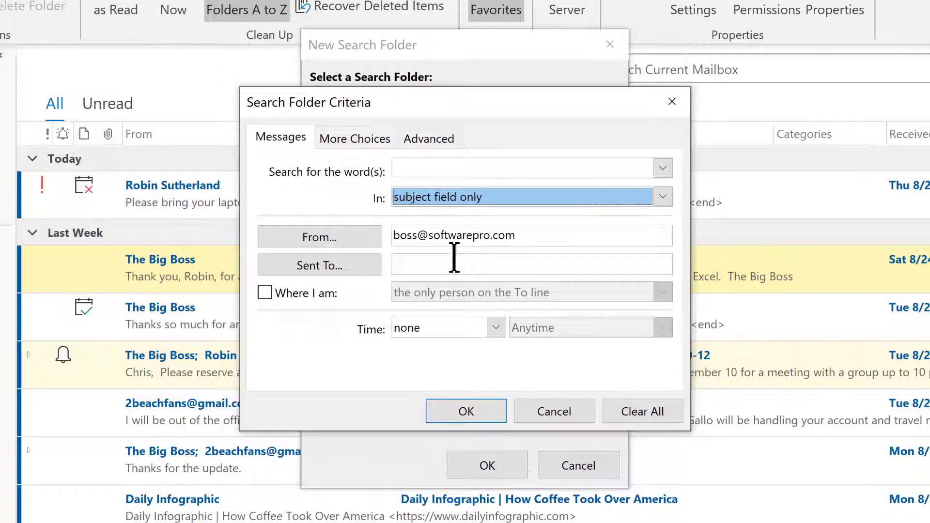
click(500, 328)
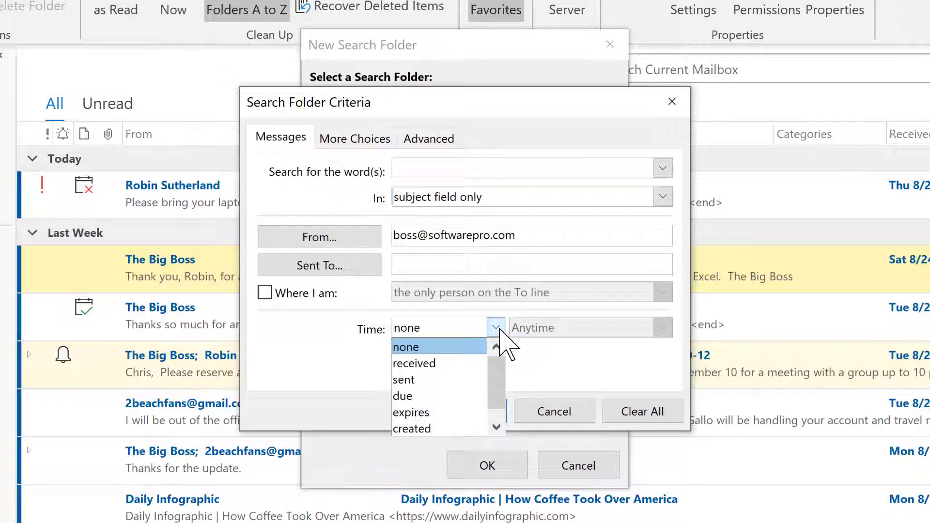
click(499, 329)
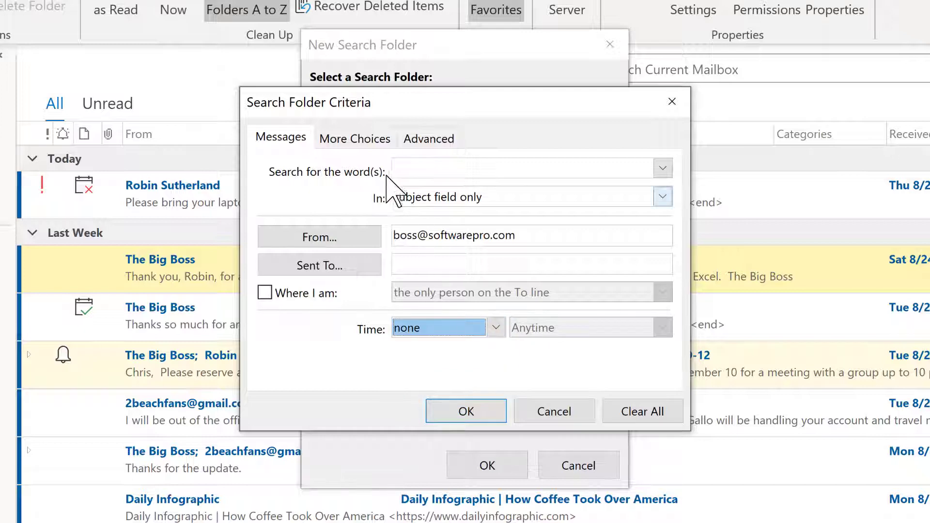
Step: On More Choices, restrict results to unread items and leave the attachment condition off
click(358, 139)
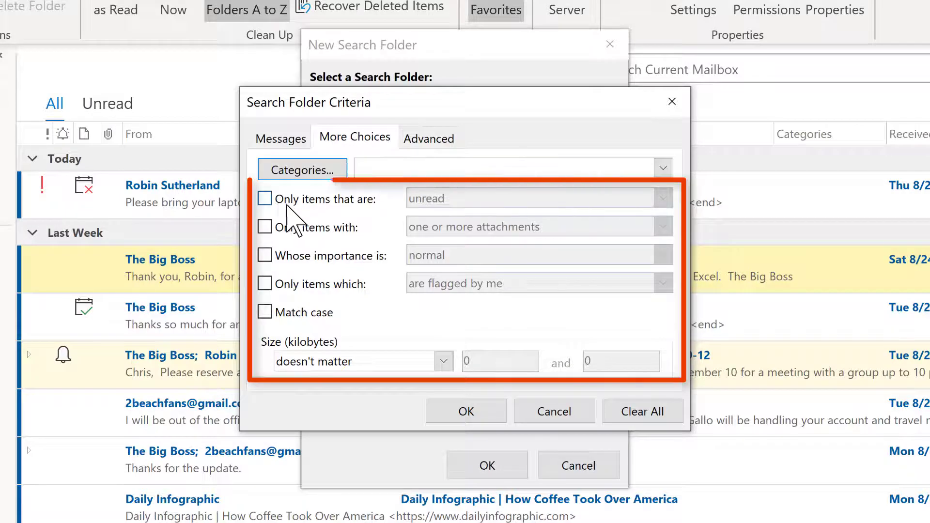
click(266, 198)
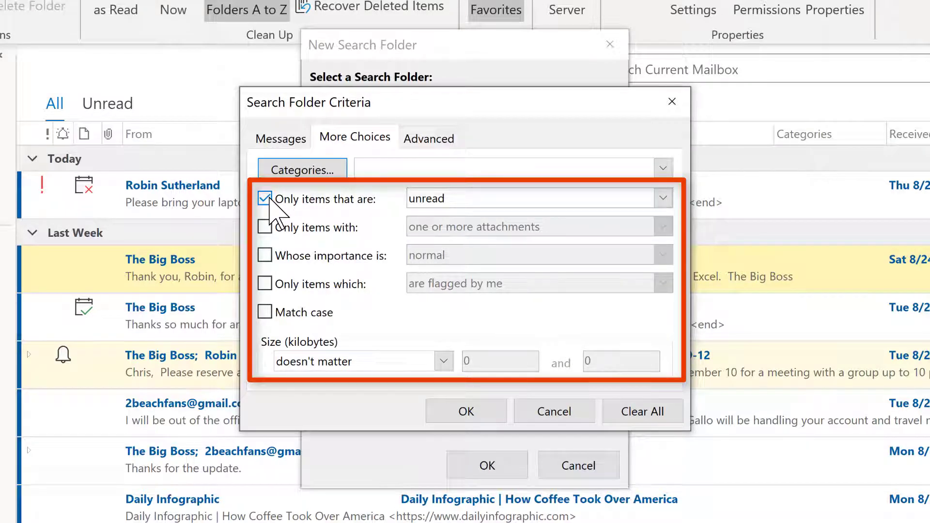
click(663, 198)
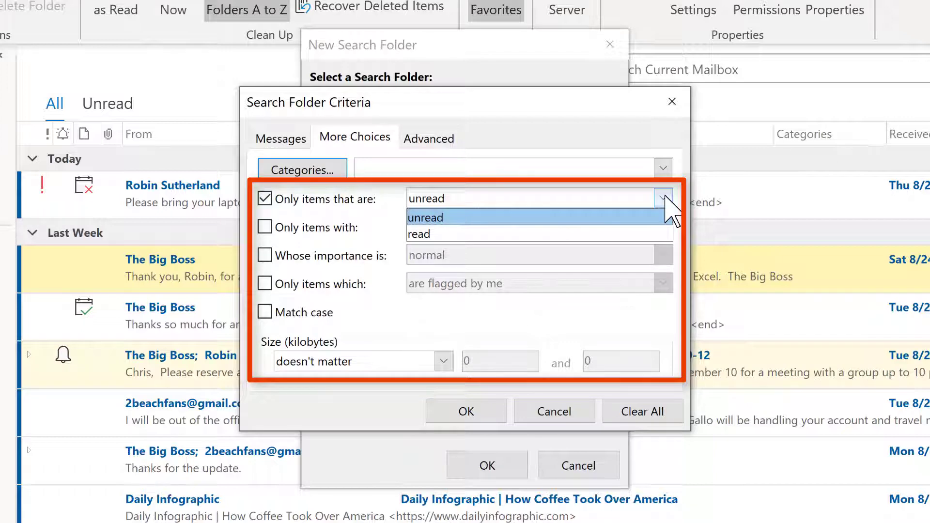
click(664, 198)
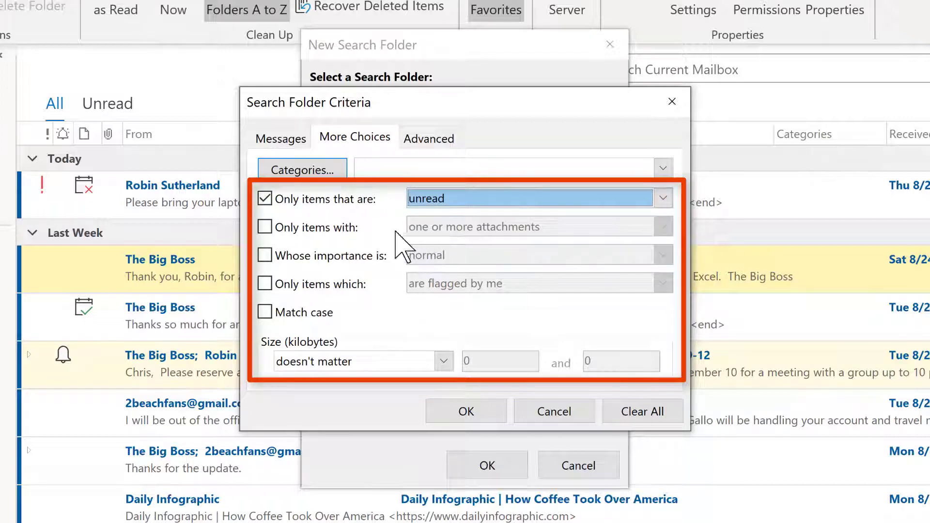
click(273, 226)
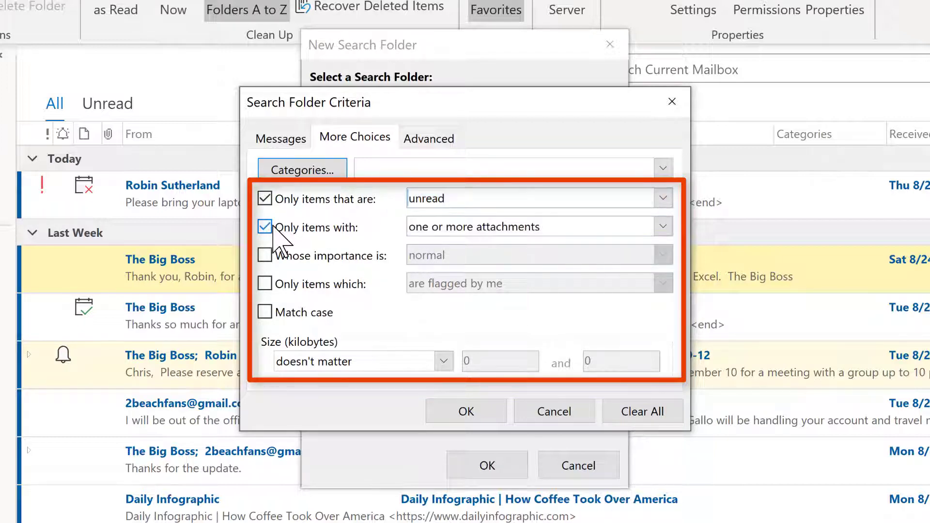
click(525, 230)
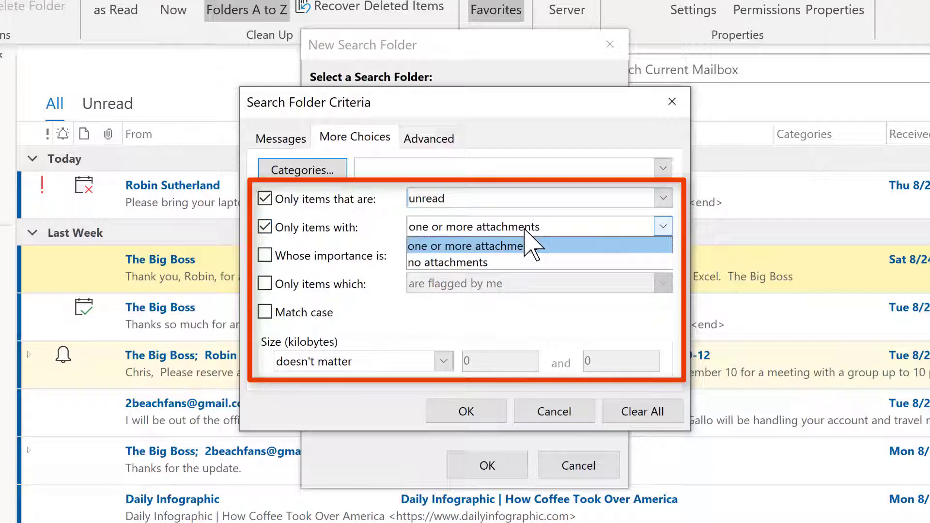
click(269, 236)
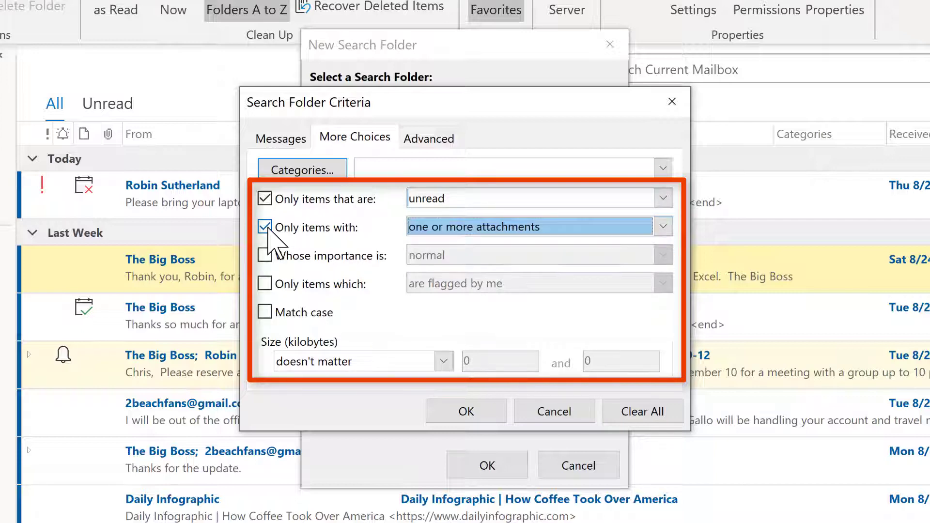
click(269, 227)
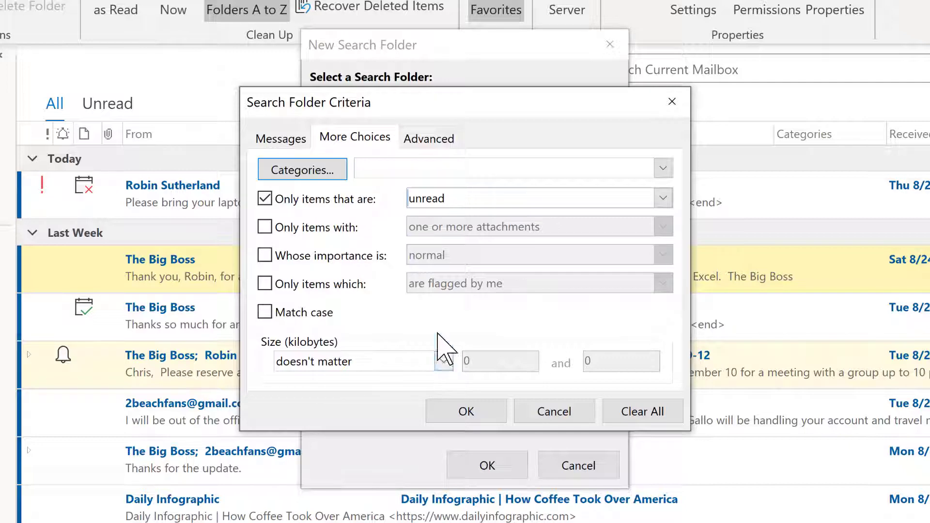
click(427, 136)
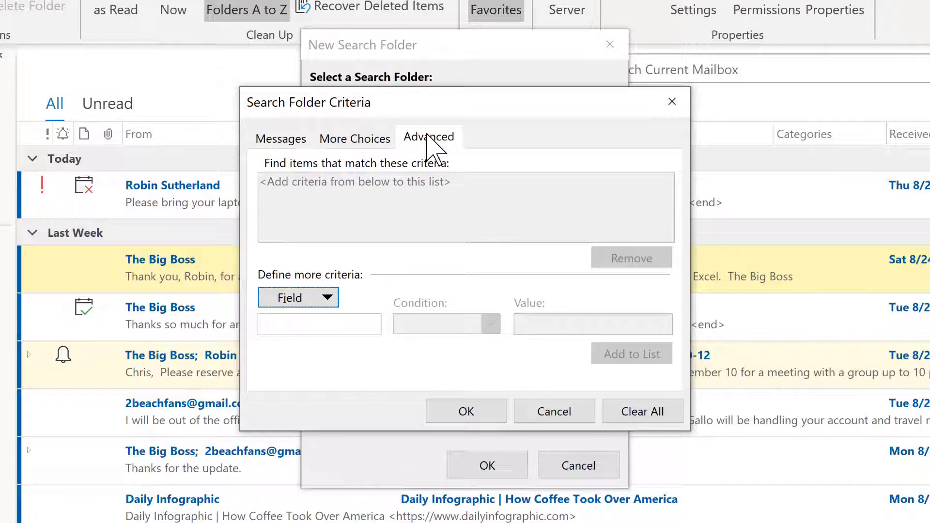
Step: Dismiss the Advanced field list and accept both the criteria and custom search folder dialogs
click(331, 300)
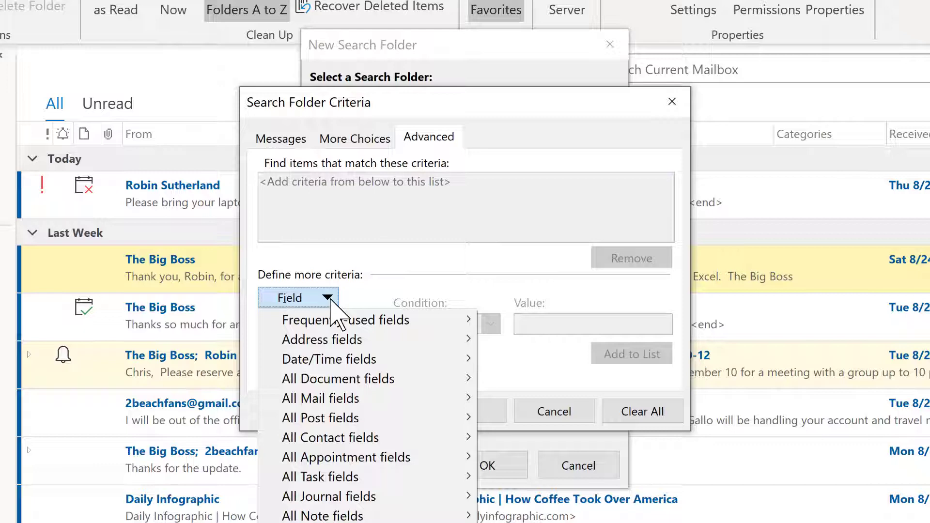
click(483, 289)
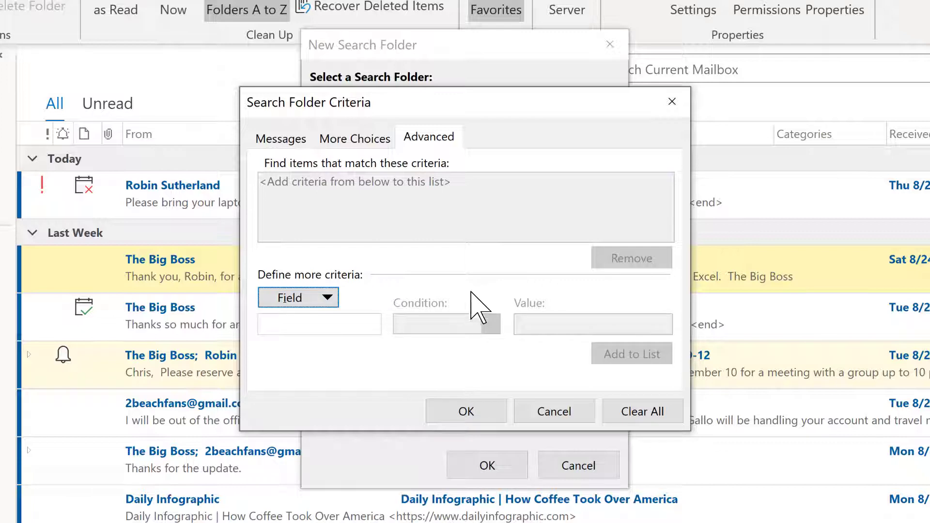
click(473, 414)
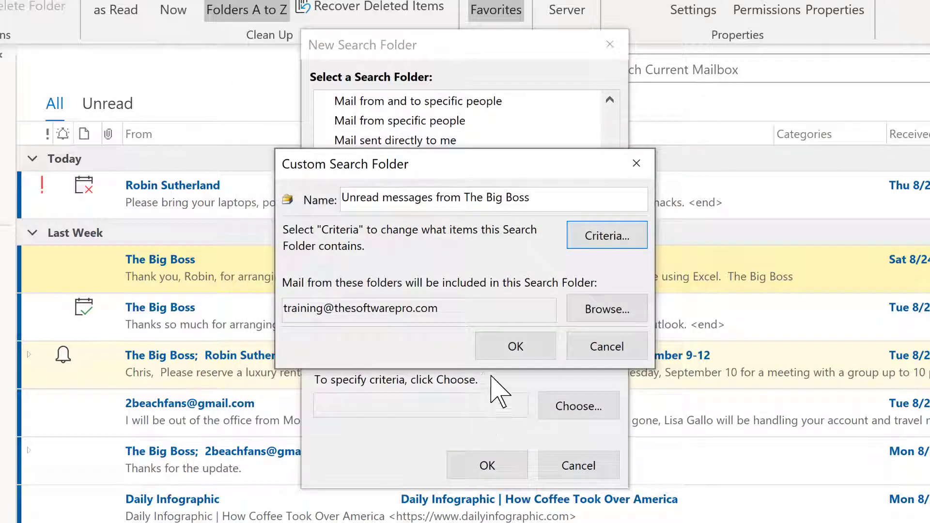
click(507, 350)
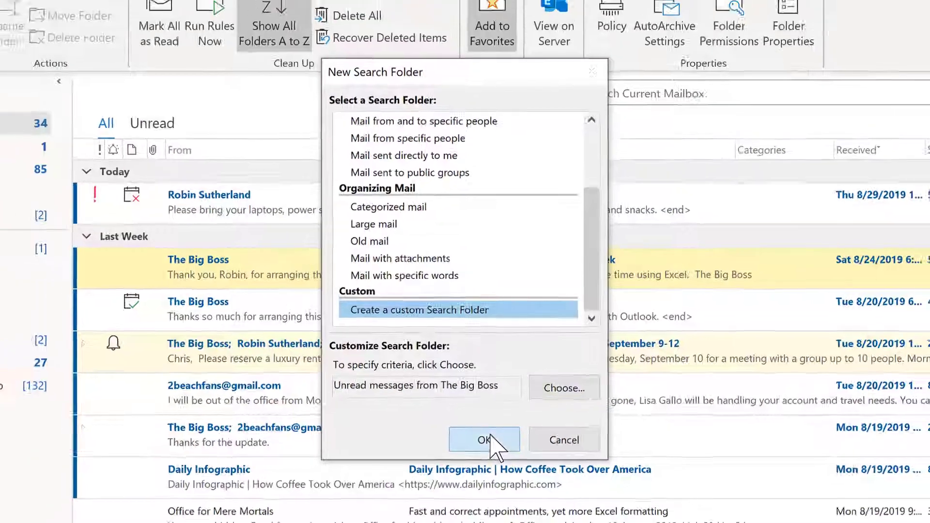
Step: Confirm the search folder, creating 'Unread messages from The Big Boss' listing its 7 unread messages
click(487, 465)
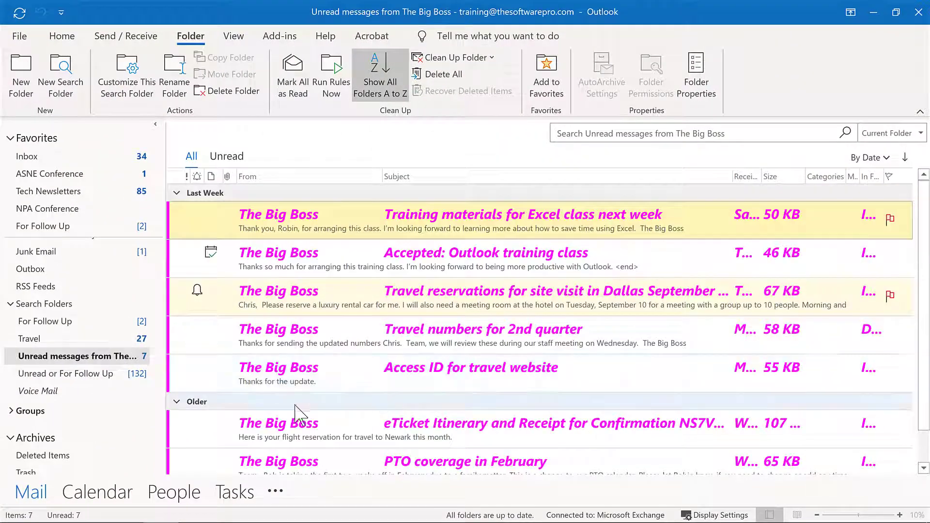